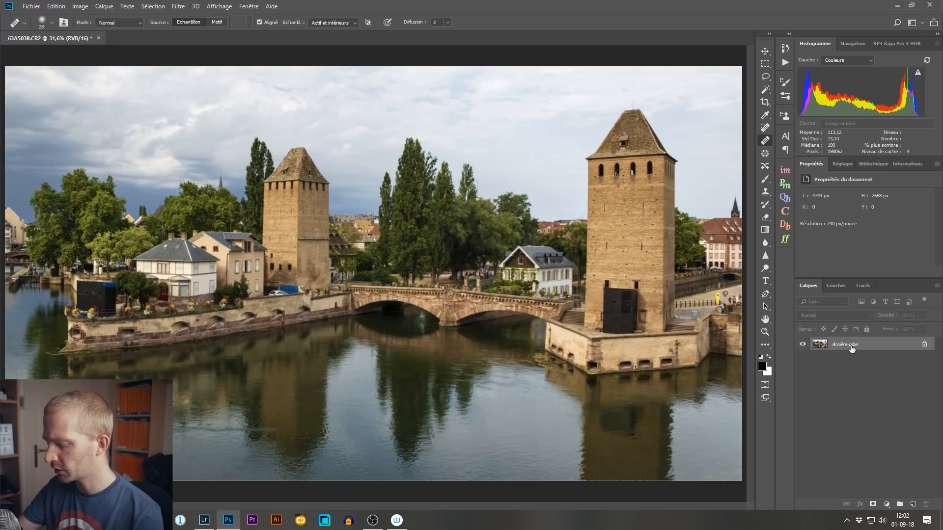
Step: Duplicate the Arrière-plan layer and convert the copy into a smart object
{"action": "key", "text": "ctrl+j"}
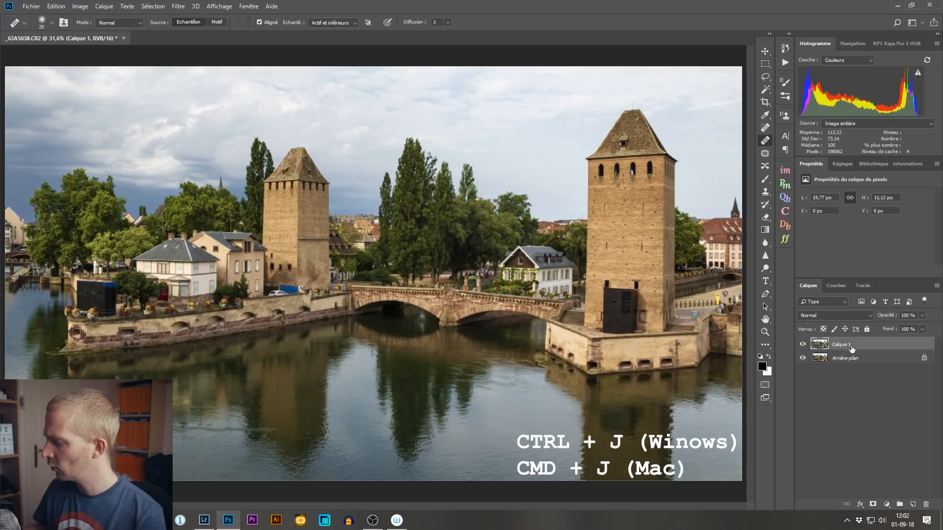
{"action": "left_click_drag", "start_coordinate": [851, 347], "coordinate": [926, 504]}
{"action": "left_click_drag", "start_coordinate": [851, 347], "coordinate": [913, 505]}
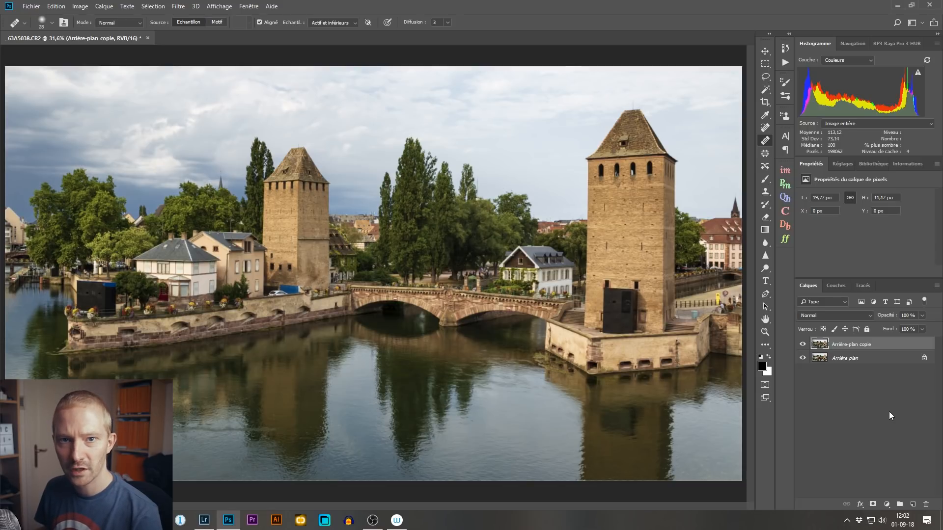
{"action": "right_click", "coordinate": [877, 343]}
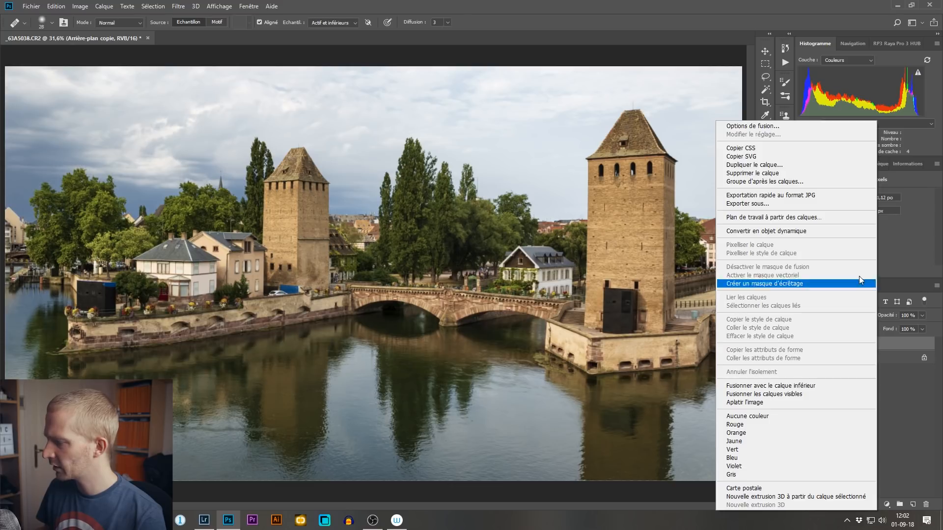
{"action": "left_click", "coordinate": [799, 238]}
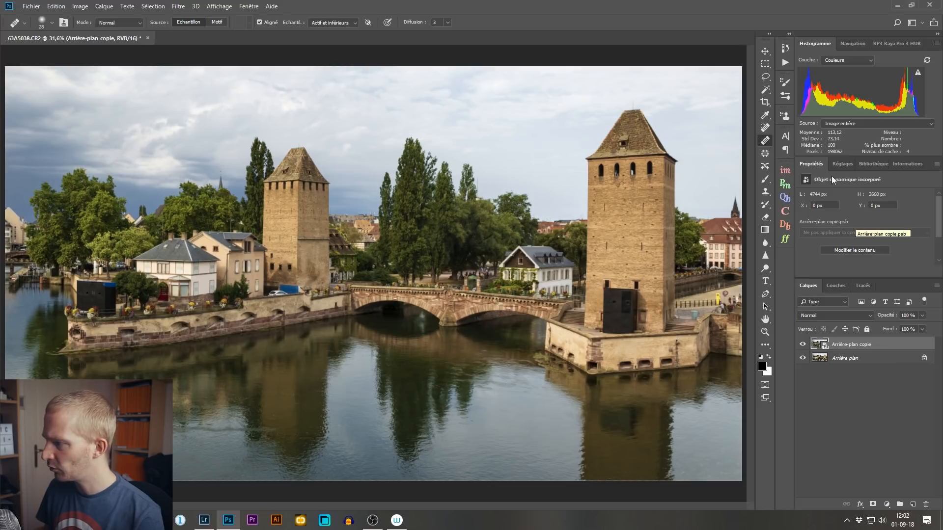
Step: Try to paint on the smart object with the Brush tool and decline rasterizing it
{"action": "left_click", "coordinate": [766, 180]}
{"action": "left_click", "coordinate": [500, 193]}
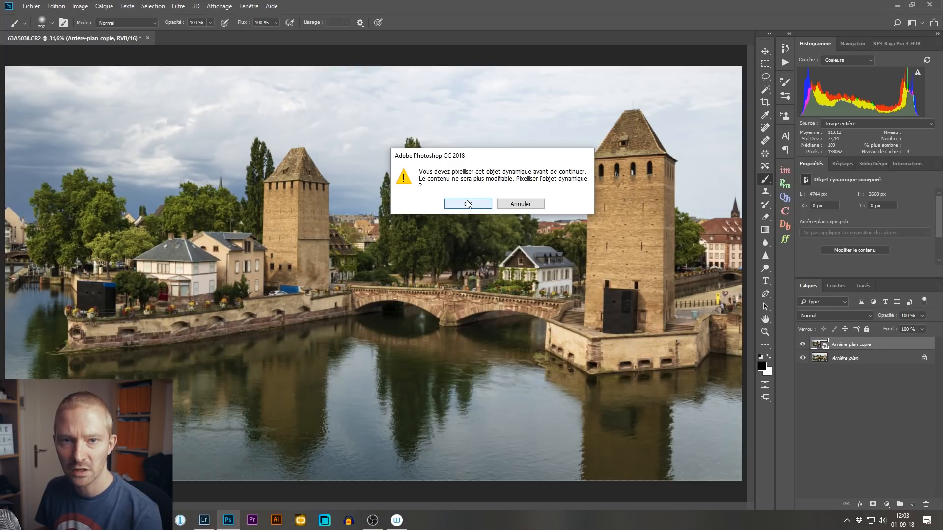
{"action": "left_click", "coordinate": [520, 204]}
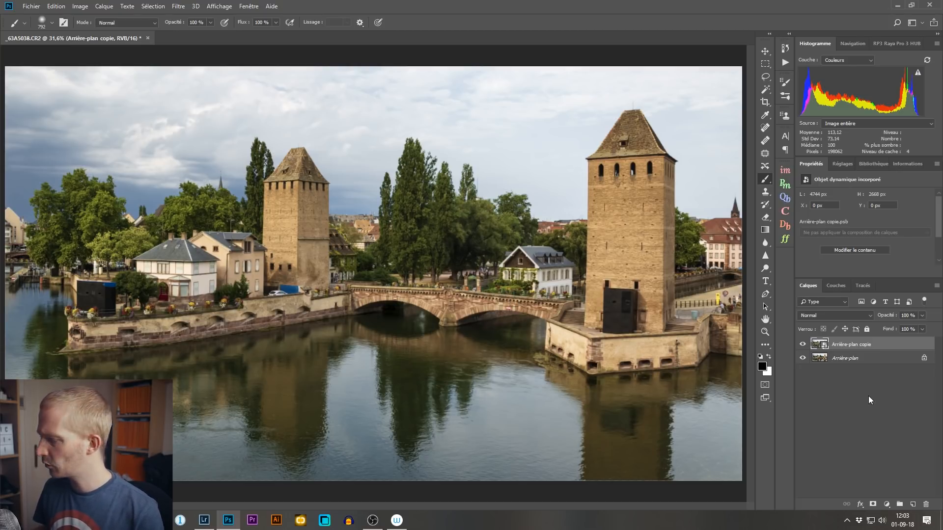
Step: Rename the smart object layer to "Objet dynamique"
{"action": "double_click", "coordinate": [859, 345]}
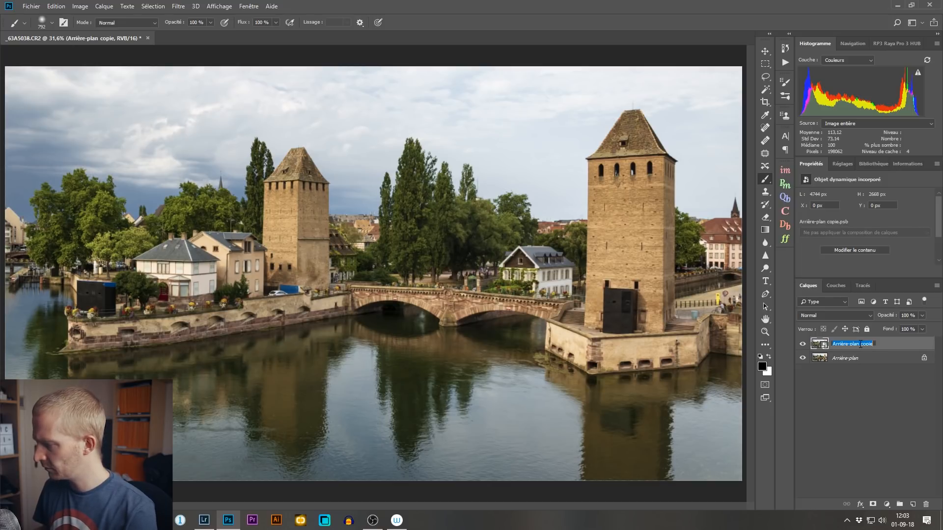
{"action": "type", "text": "Objet dynamique"}
{"action": "key", "text": "Return"}
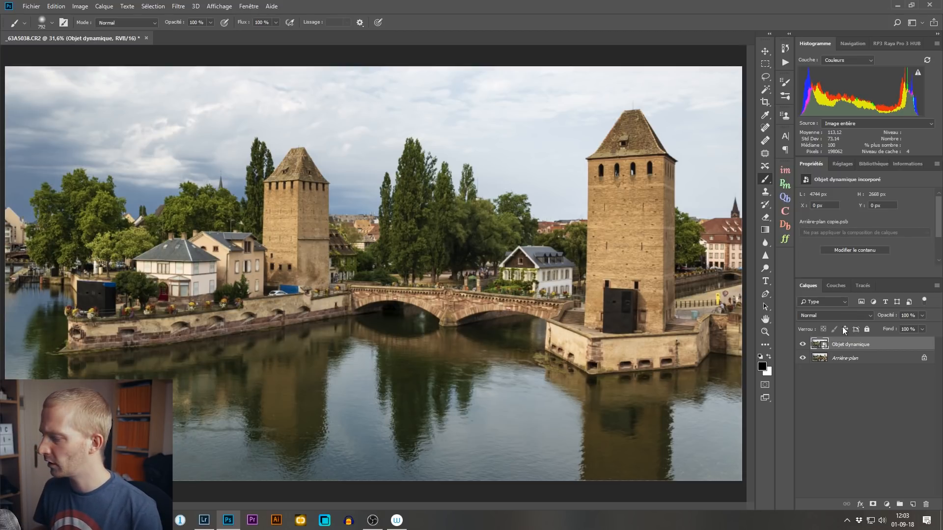
Step: Hide the Objet dynamique layer and duplicate the Arrière-plan layer as an ordinary pixel layer
{"action": "left_click", "coordinate": [803, 346]}
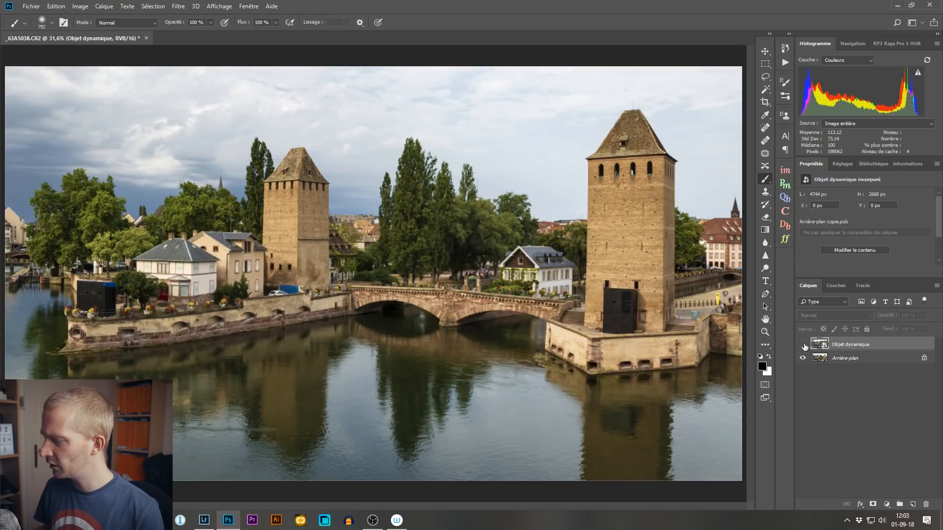
{"action": "left_click", "coordinate": [846, 360]}
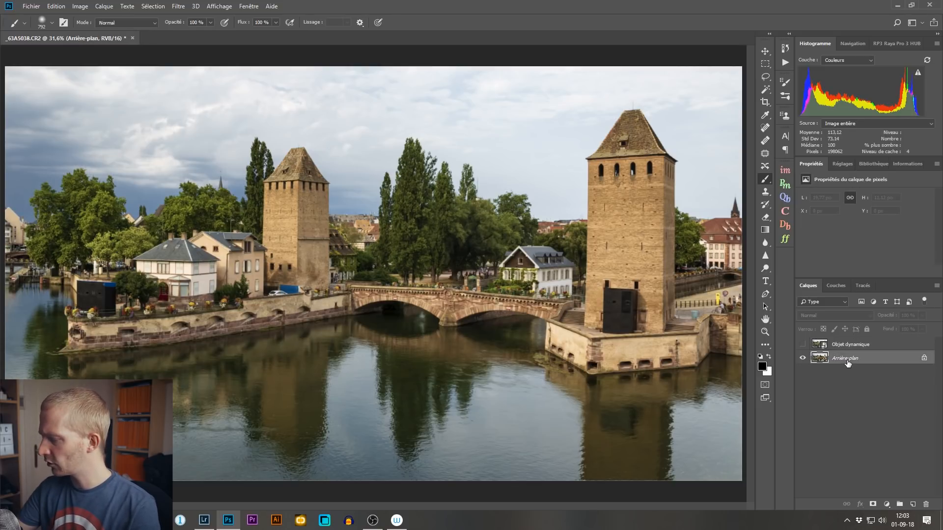
{"action": "key", "text": "ctrl+j"}
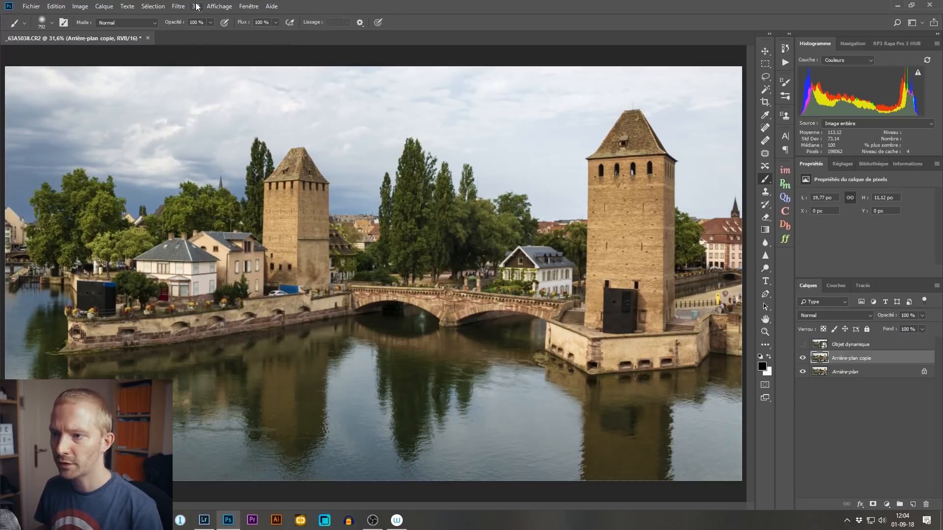
Step: Apply a Gaussian Blur with a radius of 141,7 pixels to the Arrière-plan copy, and delete that blurred layer
{"action": "left_click", "coordinate": [182, 7]}
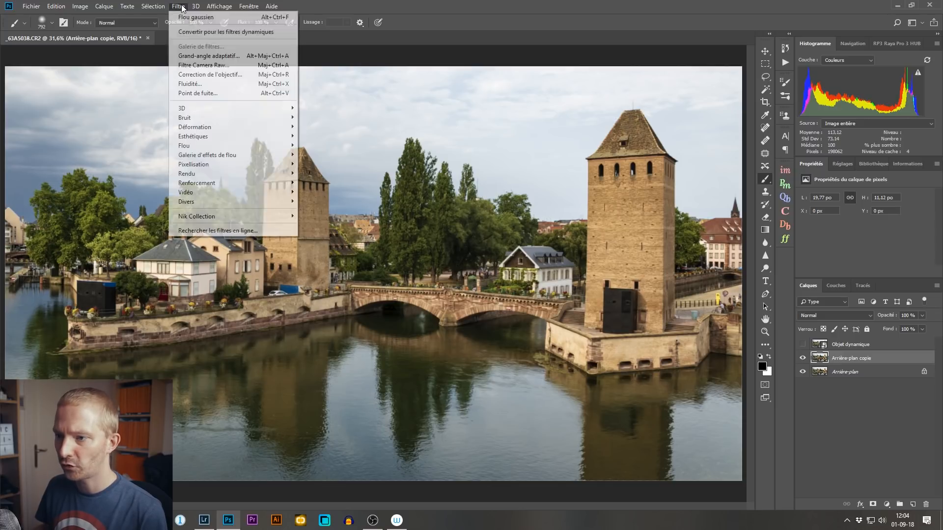
{"action": "mouse_move", "coordinate": [264, 149]}
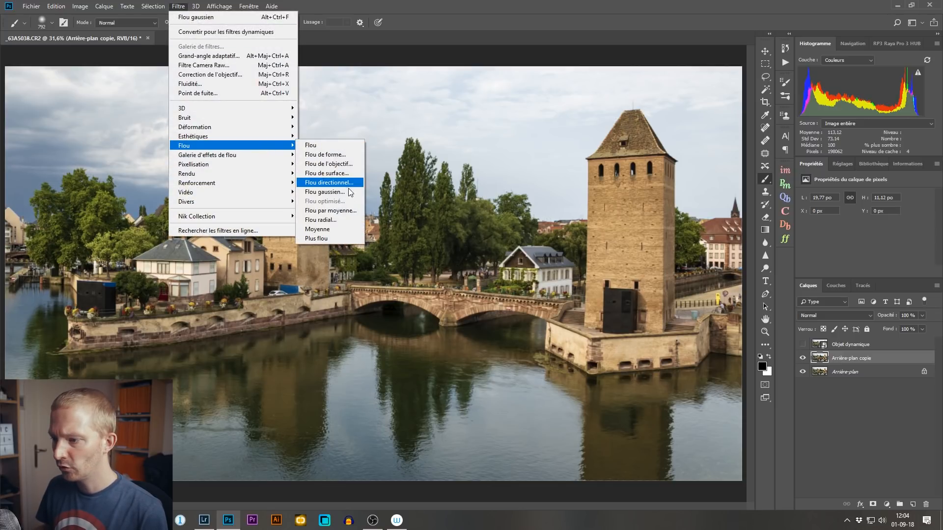
{"action": "left_click", "coordinate": [325, 192]}
{"action": "mouse_move", "coordinate": [445, 257]}
{"action": "left_mouse_down"}
{"action": "mouse_move", "coordinate": [427, 255]}
{"action": "mouse_move", "coordinate": [464, 252]}
{"action": "left_mouse_up"}
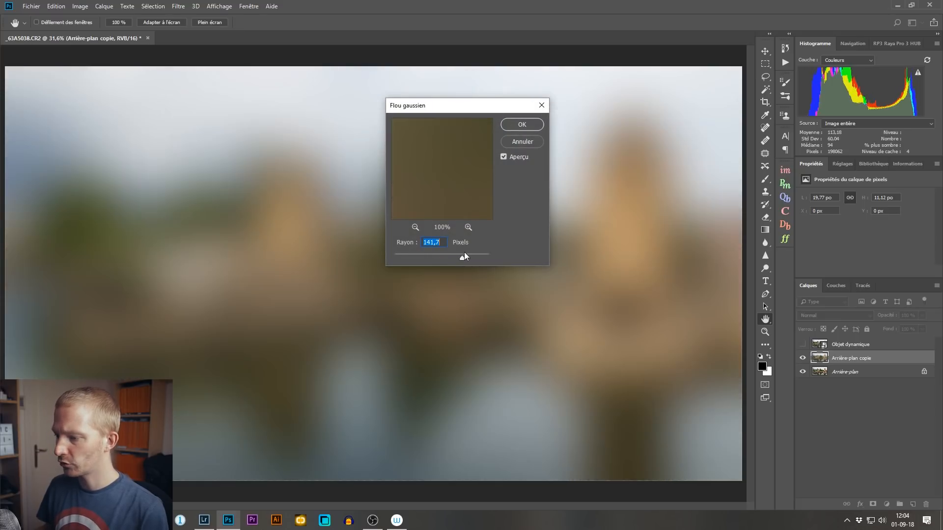
{"action": "left_click", "coordinate": [524, 125]}
{"action": "key", "text": "b"}
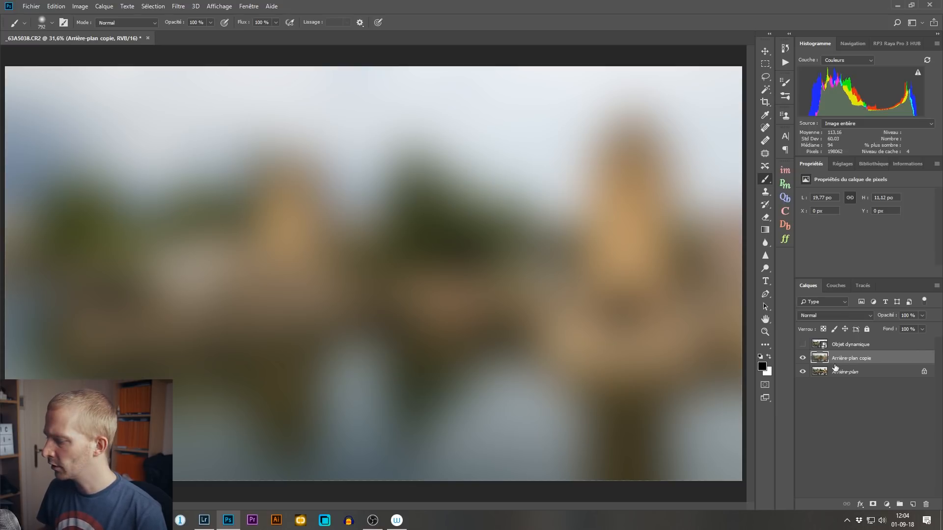
{"action": "left_click_drag", "start_coordinate": [864, 359], "coordinate": [927, 506]}
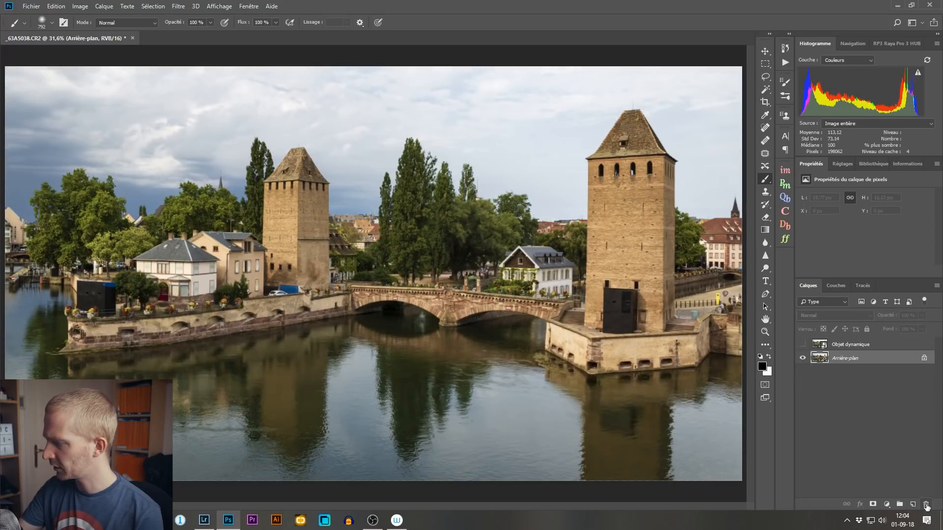
{"action": "key", "text": "ctrl+j"}
{"action": "left_click", "coordinate": [179, 6]}
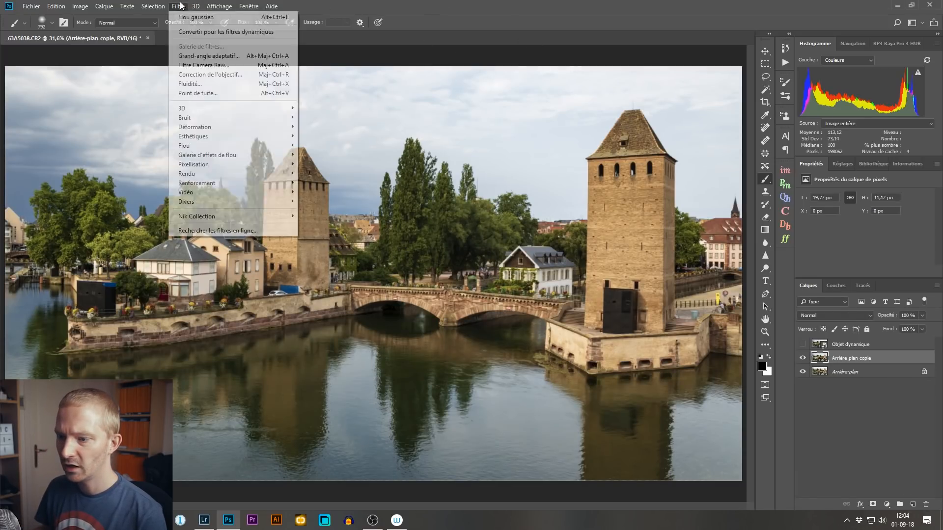
{"action": "key", "text": "Escape"}
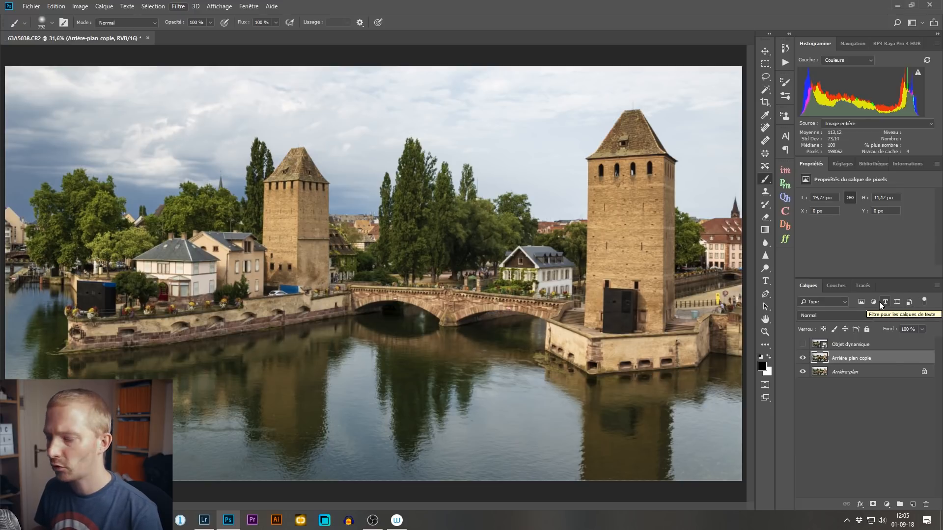
{"action": "left_click_drag", "start_coordinate": [896, 360], "coordinate": [925, 505]}
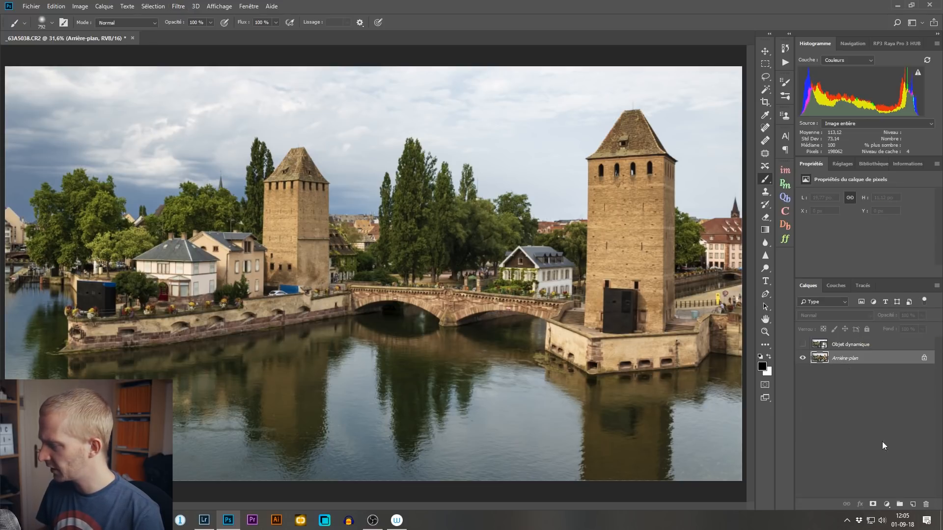
Step: Show the Objet dynamique layer and apply a Gaussian Blur smart filter with a radius of 161,8 pixels to it
{"action": "left_click", "coordinate": [803, 345]}
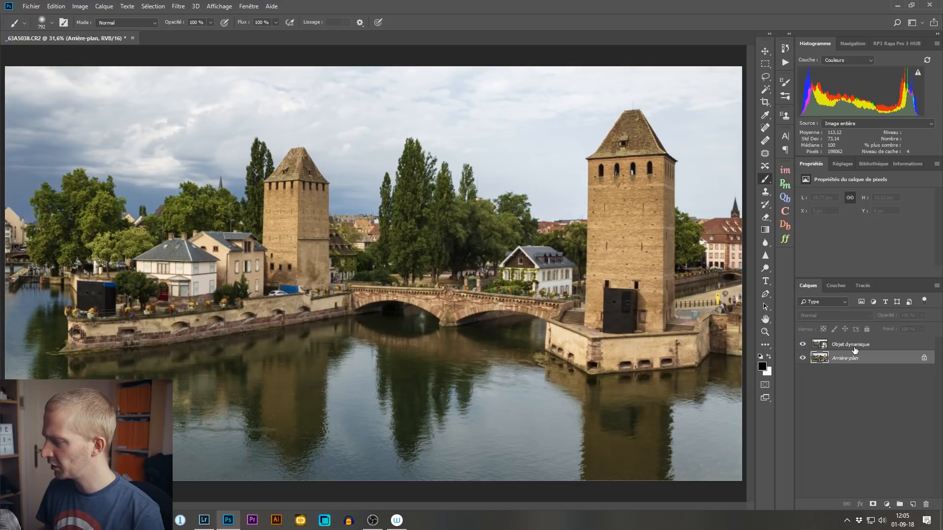
{"action": "left_click", "coordinate": [874, 347]}
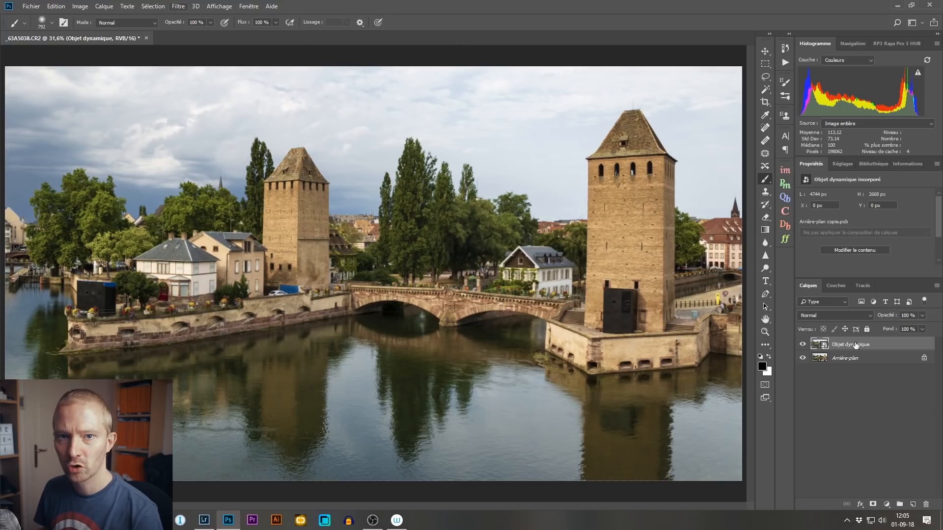
{"action": "left_click", "coordinate": [177, 7]}
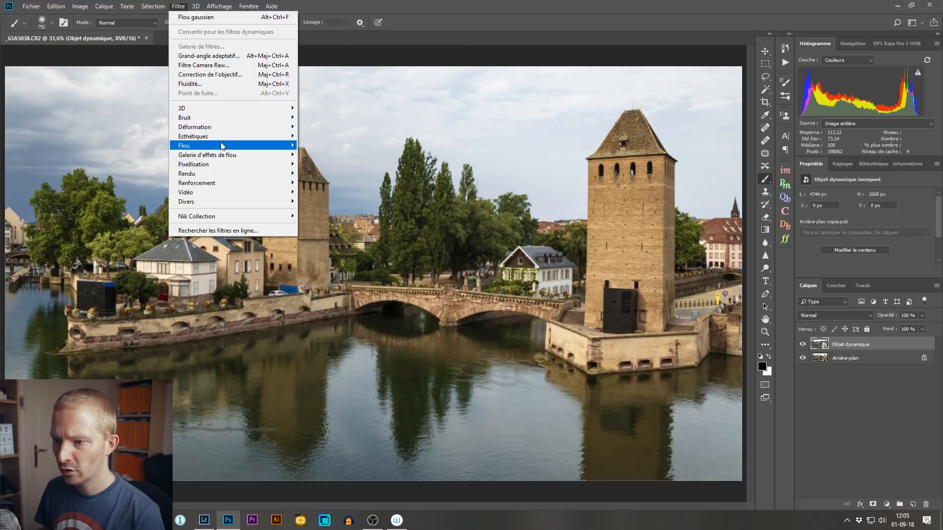
{"action": "mouse_move", "coordinate": [222, 147]}
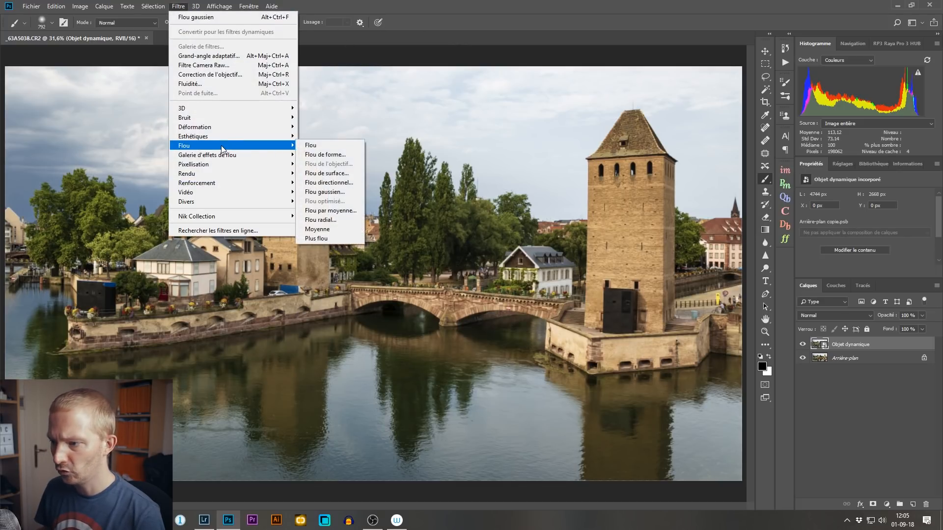
{"action": "left_click", "coordinate": [350, 192]}
{"action": "left_click_drag", "start_coordinate": [462, 257], "coordinate": [488, 252]}
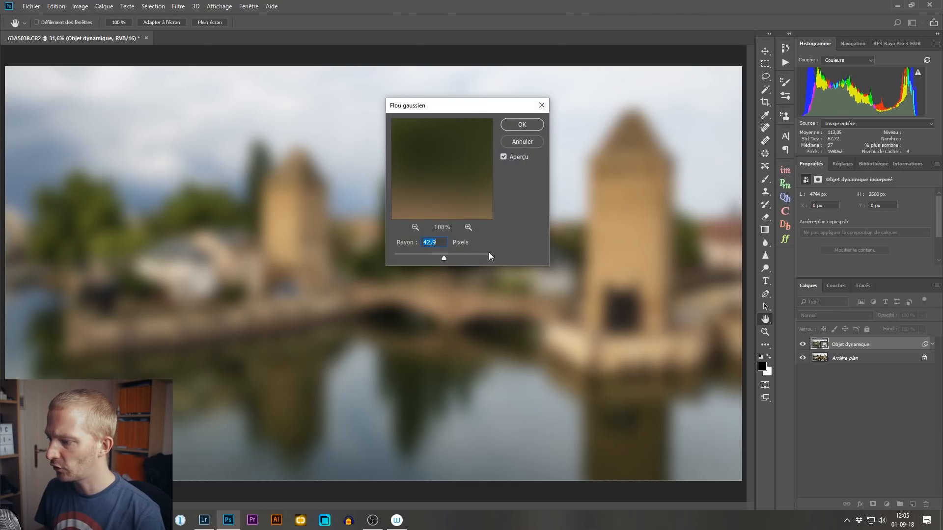
{"action": "left_click", "coordinate": [466, 255]}
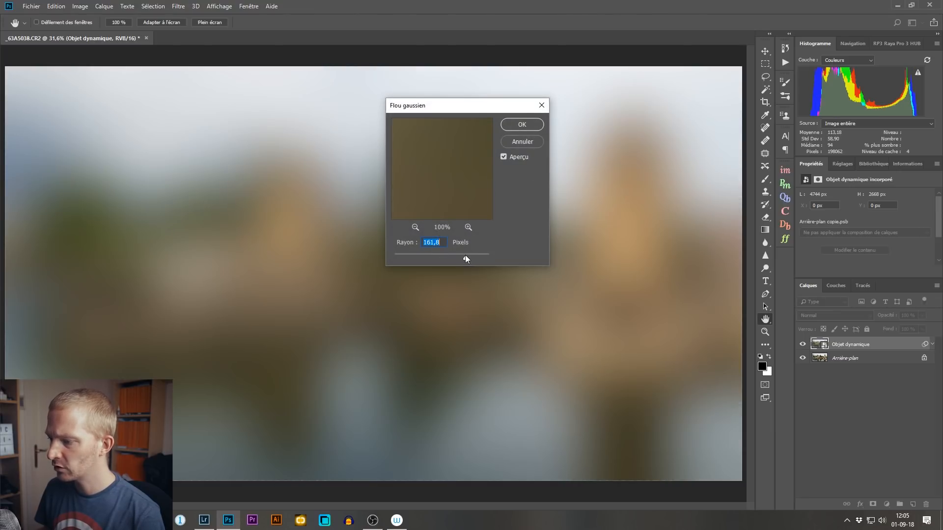
{"action": "left_click", "coordinate": [527, 125]}
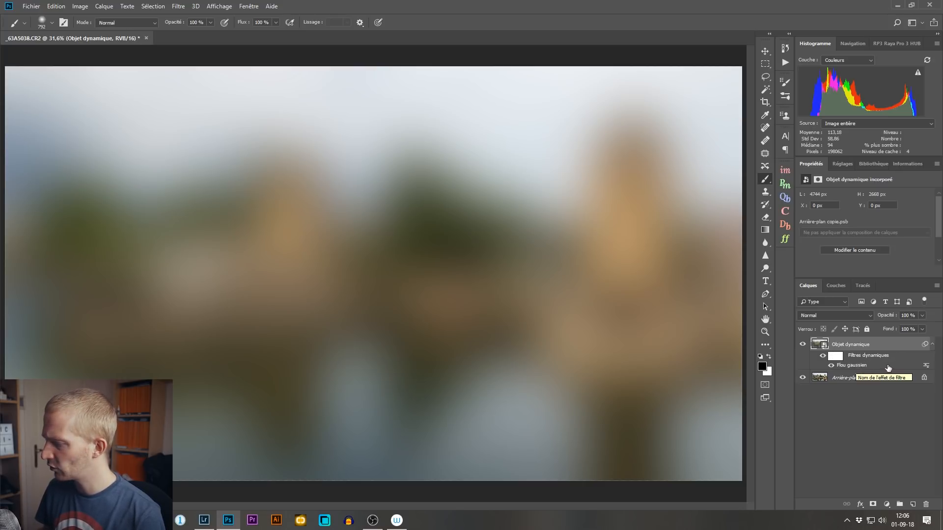
Step: Compare the image with and without the blur by toggling the visibility of the smart filters and the Gaussian Blur effect
{"action": "left_click", "coordinate": [823, 358]}
{"action": "left_click", "coordinate": [823, 358]}
{"action": "left_click", "coordinate": [824, 358]}
{"action": "left_click", "coordinate": [824, 358]}
{"action": "left_click", "coordinate": [824, 358]}
{"action": "left_click", "coordinate": [824, 358]}
{"action": "left_click", "coordinate": [831, 366]}
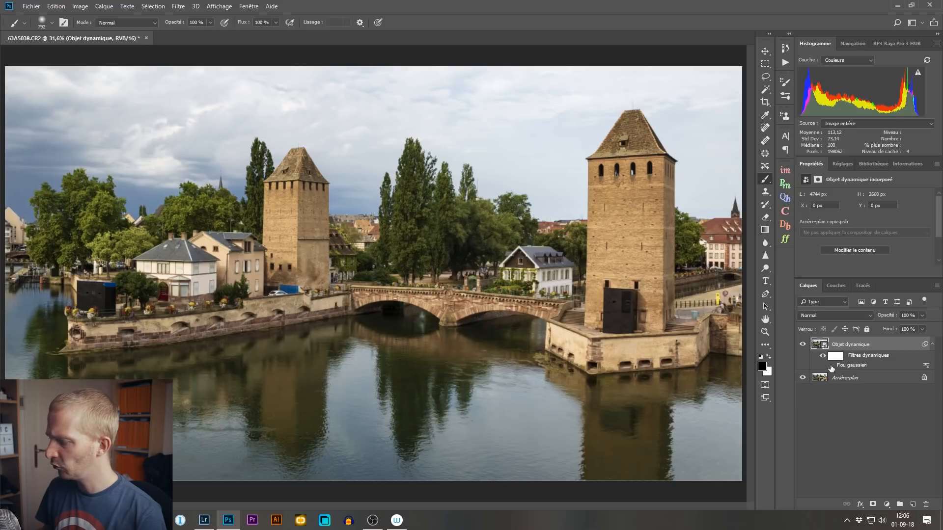
{"action": "left_click", "coordinate": [831, 366]}
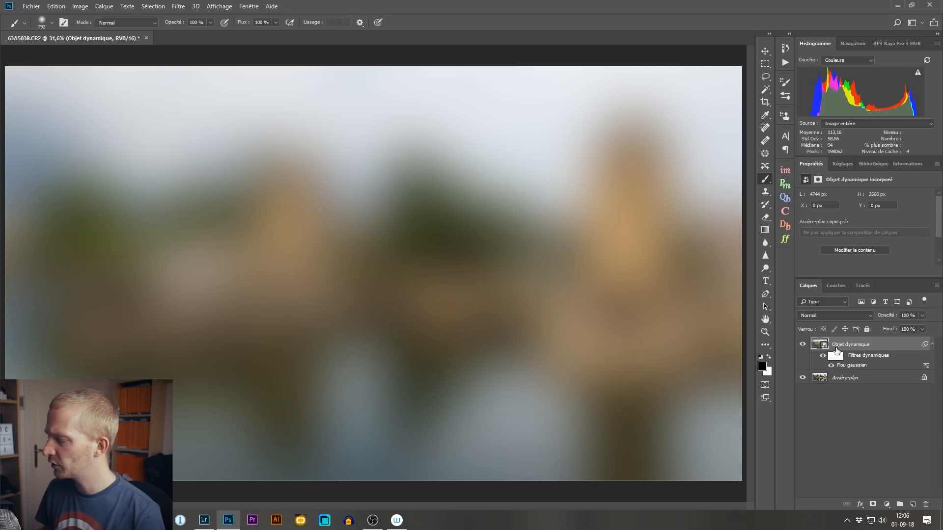
Step: Edit the Gaussian Blur smart filter on the Objet dynamique layer and reduce its radius for a lighter blur
{"action": "double_click", "coordinate": [853, 365]}
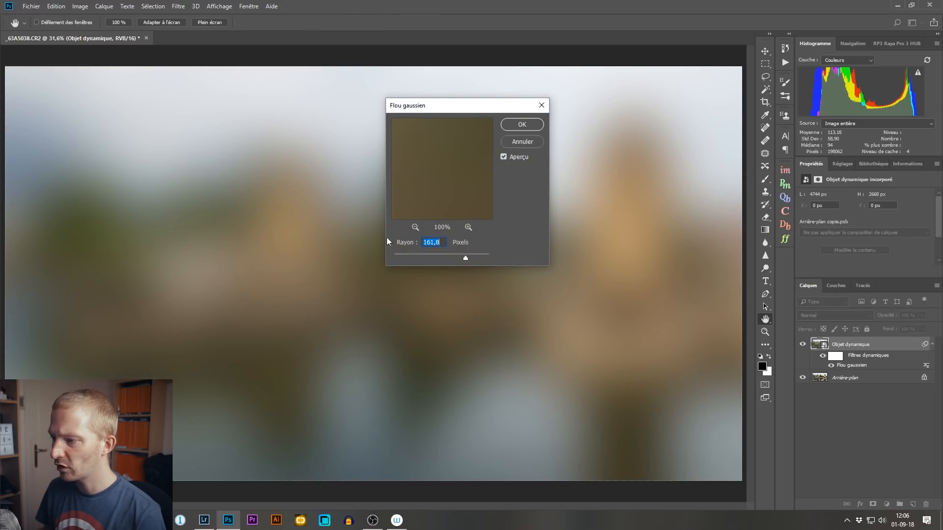
{"action": "left_click_drag", "start_coordinate": [450, 254], "coordinate": [437, 256]}
{"action": "left_click", "coordinate": [524, 125]}
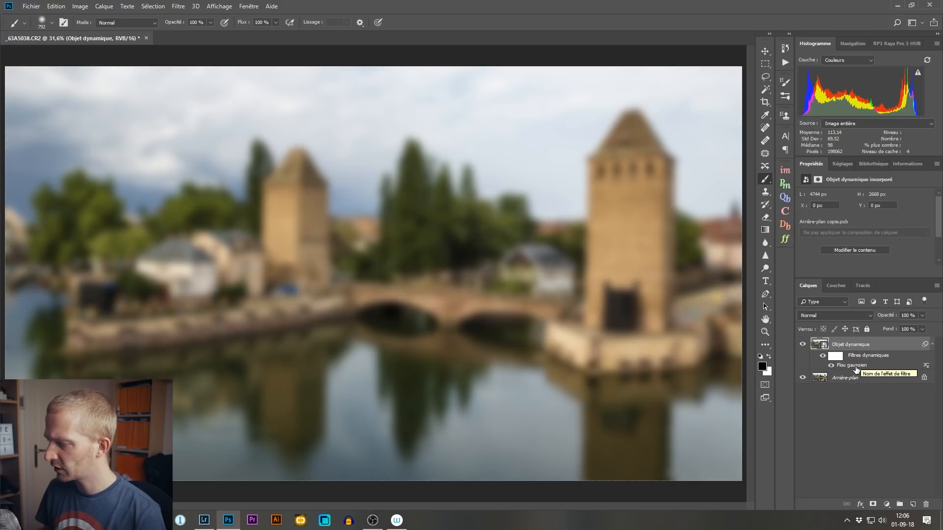
Step: Increase the radius of the Gaussian Blur smart filter, and delete the filter from the Objet dynamique layer
{"action": "double_click", "coordinate": [854, 367]}
{"action": "left_click_drag", "start_coordinate": [437, 257], "coordinate": [456, 254]}
{"action": "left_click", "coordinate": [526, 127]}
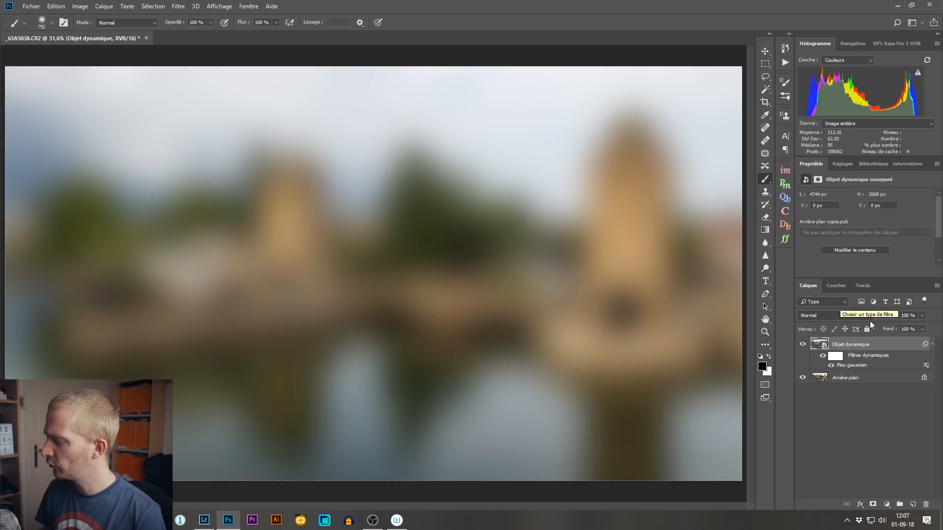
{"action": "right_click", "coordinate": [865, 366]}
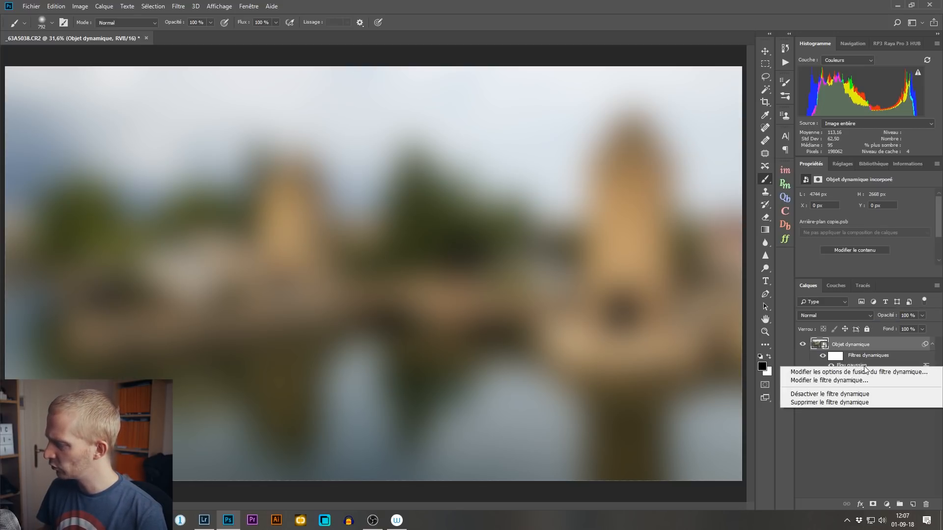
{"action": "left_click", "coordinate": [858, 403]}
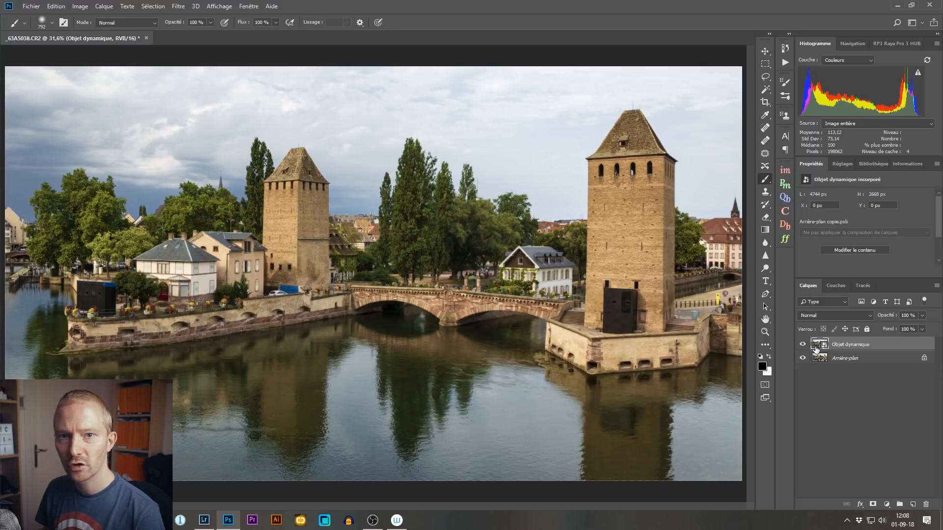
Step: Apply a Camera Raw smart filter to the Objet dynamique layer with black-and-white treatment, Verts at +42 and Jaunes at +21
{"action": "left_click", "coordinate": [178, 6]}
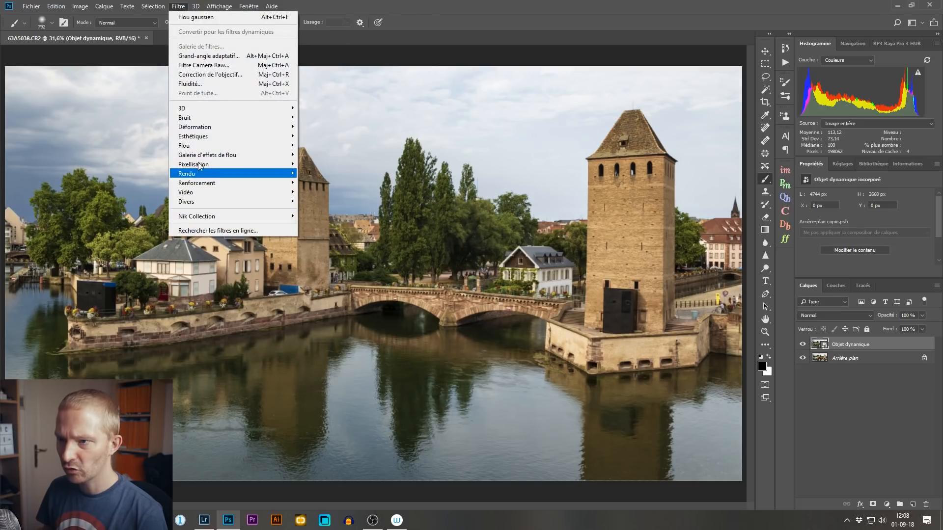
{"action": "mouse_move", "coordinate": [204, 119]}
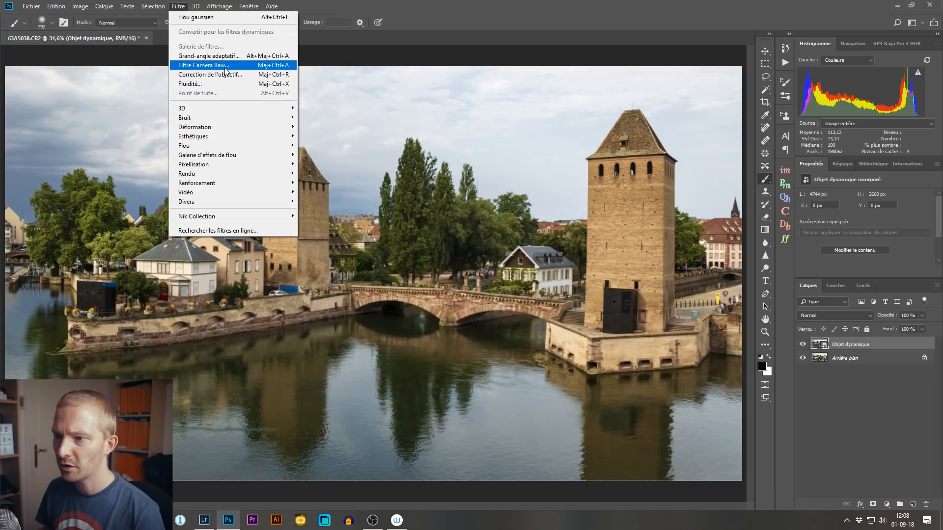
{"action": "left_click", "coordinate": [225, 68]}
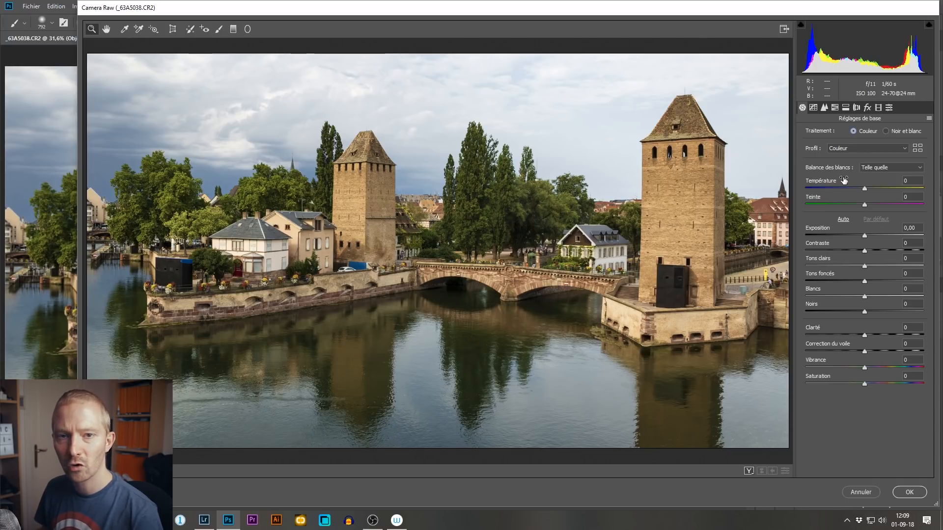
{"action": "left_click", "coordinate": [889, 132]}
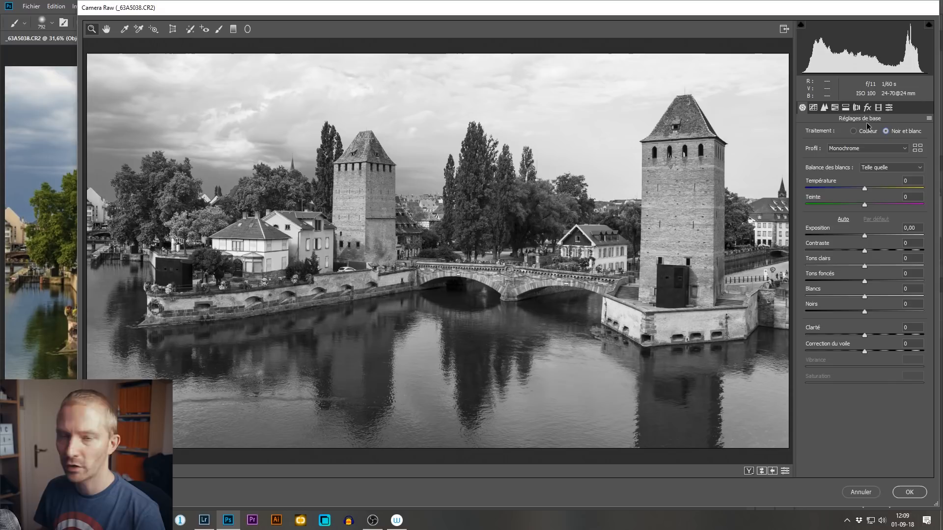
{"action": "left_click", "coordinate": [835, 107]}
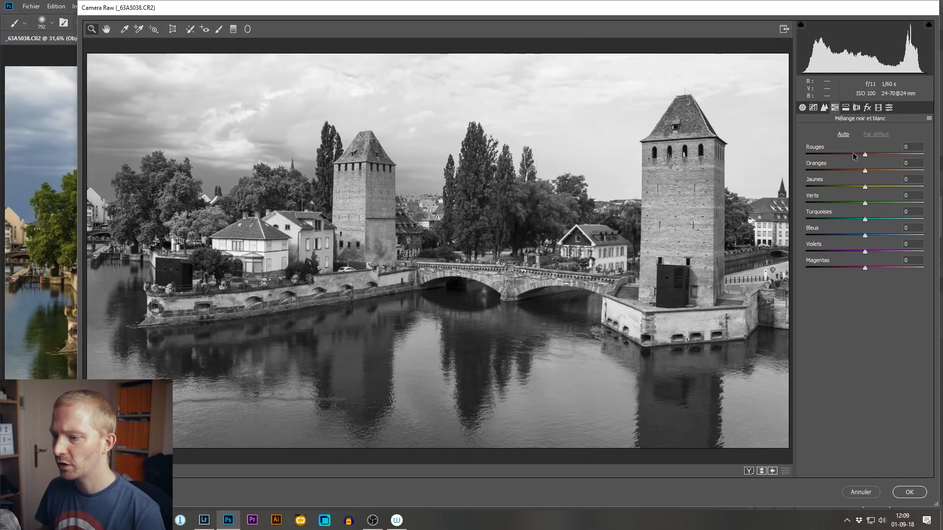
{"action": "left_click_drag", "start_coordinate": [865, 202], "coordinate": [879, 197]}
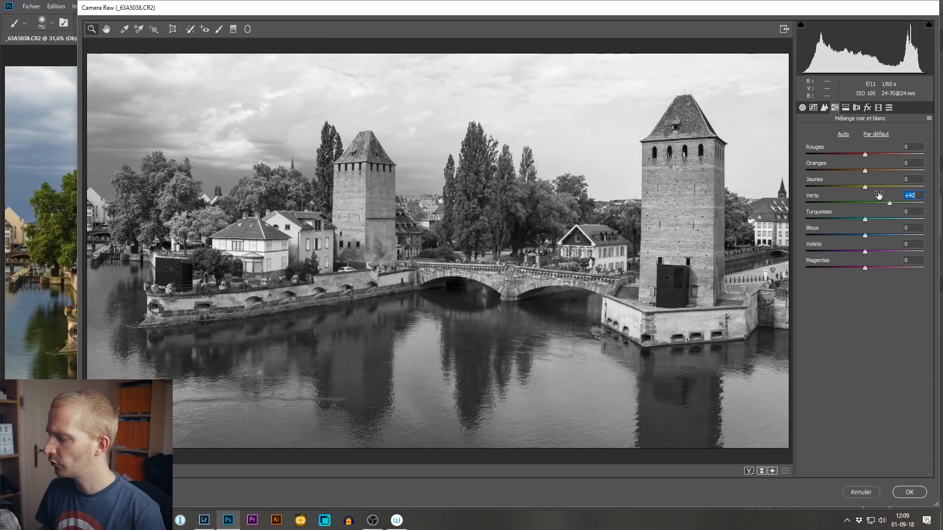
{"action": "left_click_drag", "start_coordinate": [865, 187], "coordinate": [877, 187]}
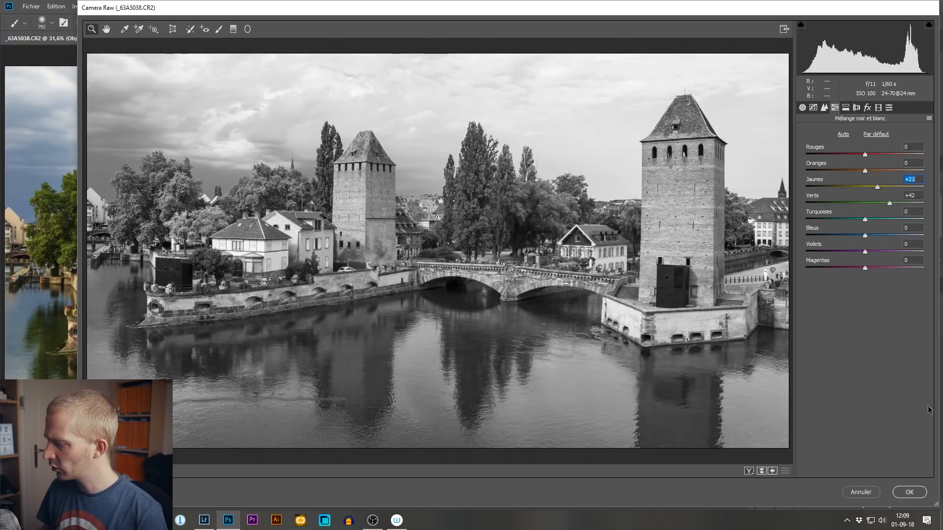
{"action": "left_click", "coordinate": [906, 493]}
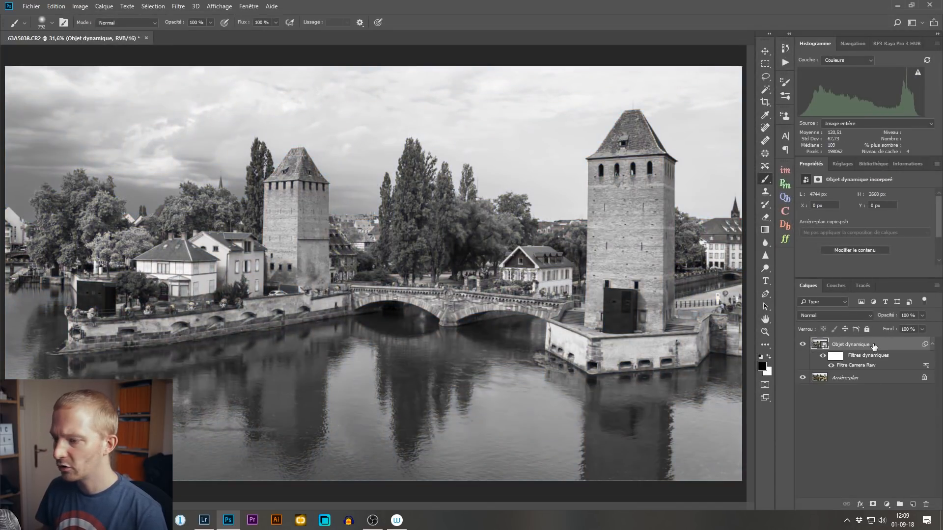
Step: Re-edit the Camera Raw smart filter's black-and-white mix, setting Jaunes to -46 and Bleus to +40
{"action": "double_click", "coordinate": [858, 365]}
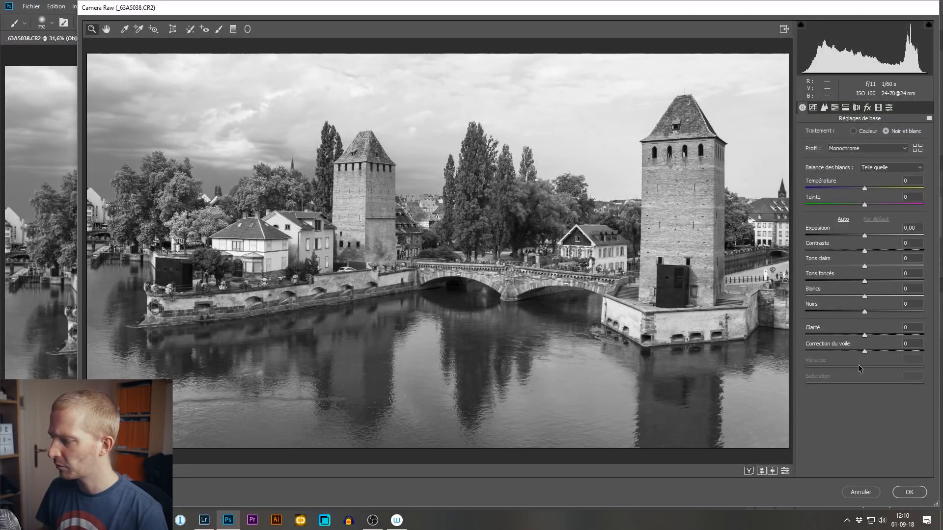
{"action": "left_click", "coordinate": [835, 107]}
{"action": "left_click_drag", "start_coordinate": [881, 191], "coordinate": [830, 190]}
{"action": "left_click_drag", "start_coordinate": [866, 236], "coordinate": [889, 236]}
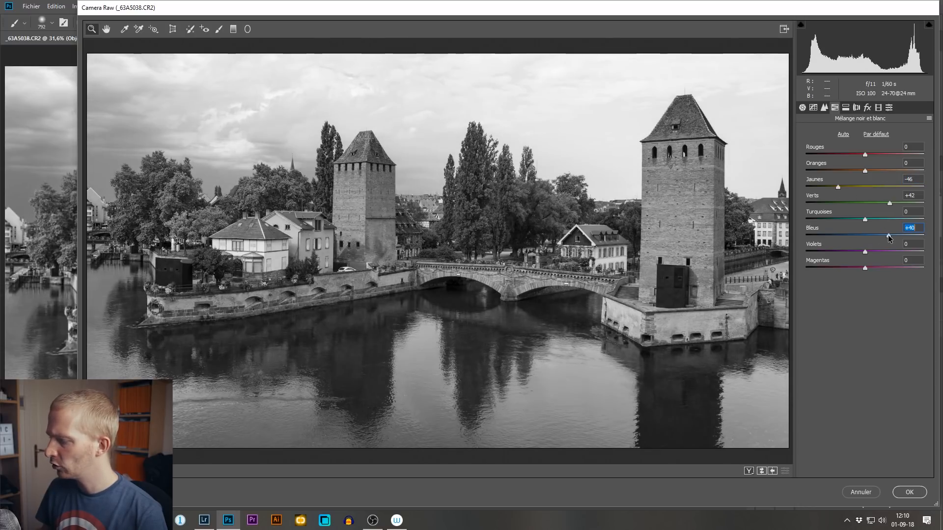
{"action": "left_click", "coordinate": [910, 492]}
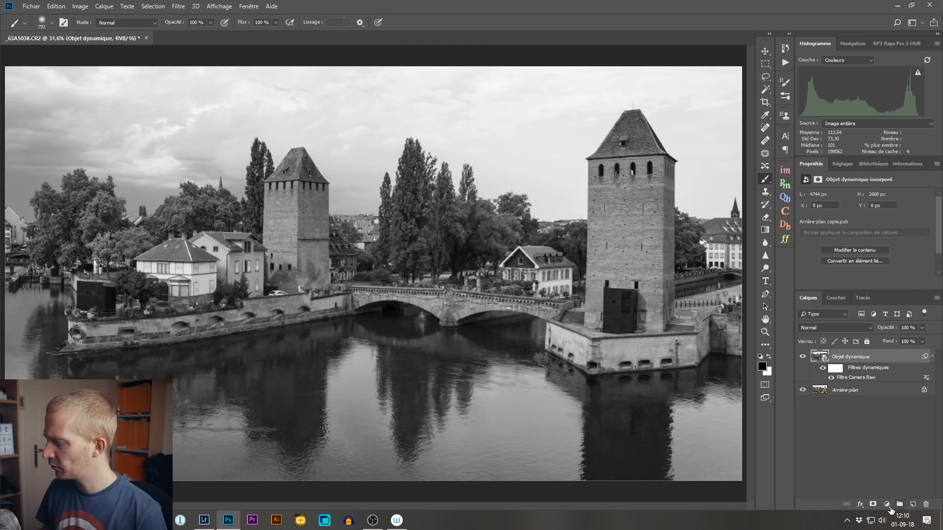
Step: Add a Curves adjustment layer above Objet dynamique, raise the black point and set the midtone point to input 118, output 151
{"action": "left_click", "coordinate": [887, 504]}
{"action": "left_click", "coordinate": [898, 381]}
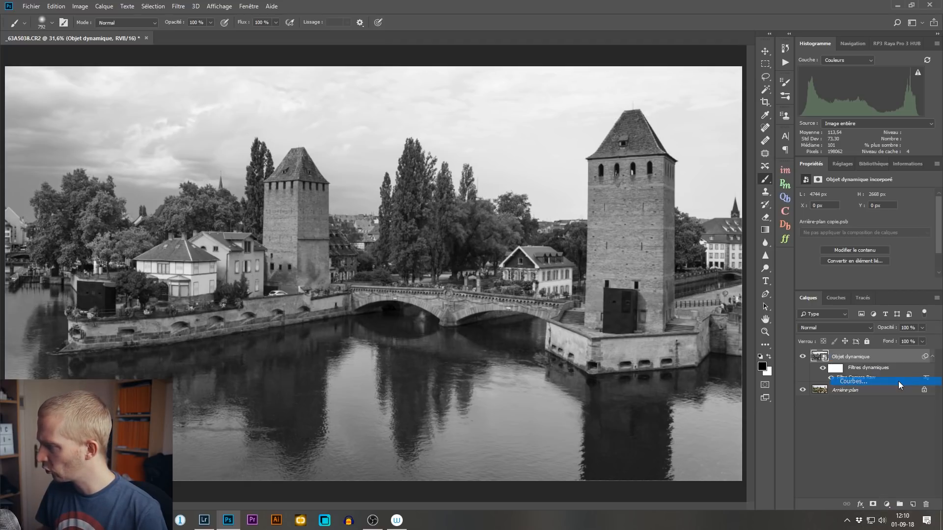
{"action": "left_click_drag", "start_coordinate": [854, 291], "coordinate": [855, 358]}
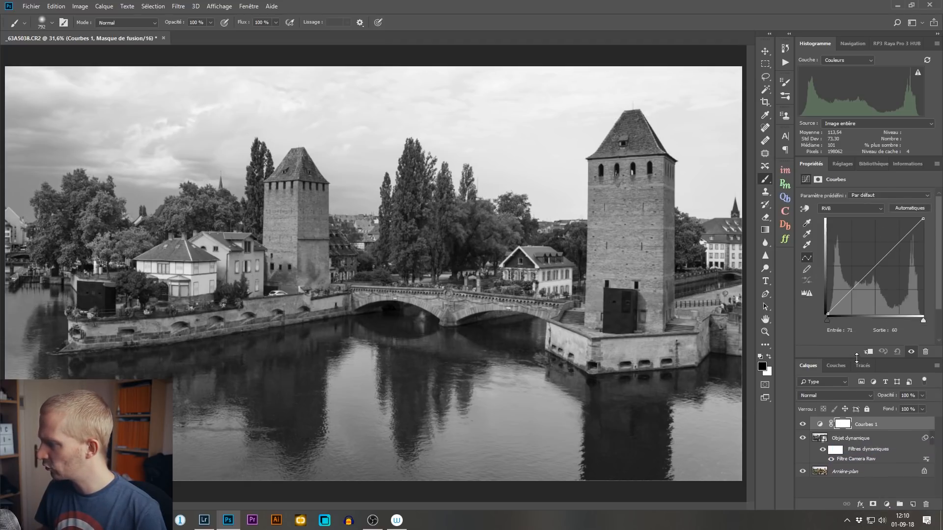
{"action": "left_click_drag", "start_coordinate": [826, 315], "coordinate": [827, 302]}
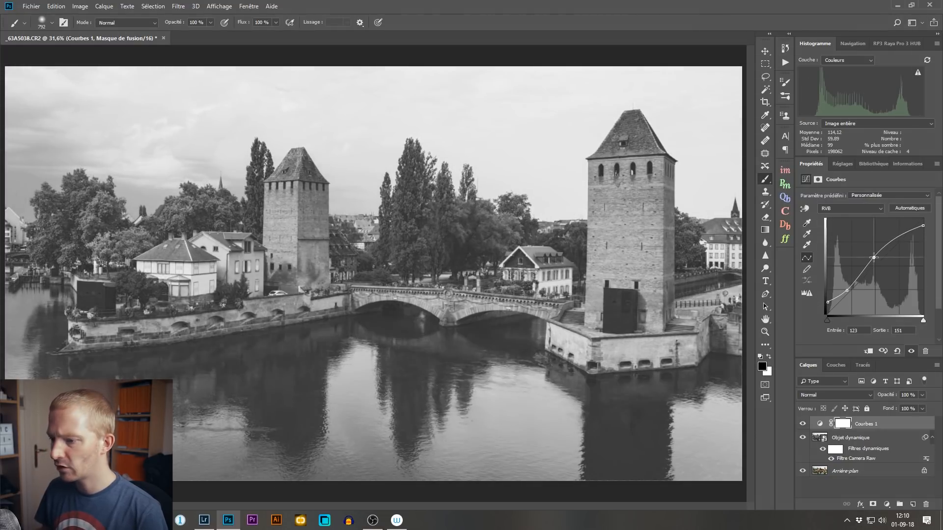
{"action": "left_click", "coordinate": [873, 257]}
{"action": "left_click_drag", "start_coordinate": [873, 257], "coordinate": [872, 257]}
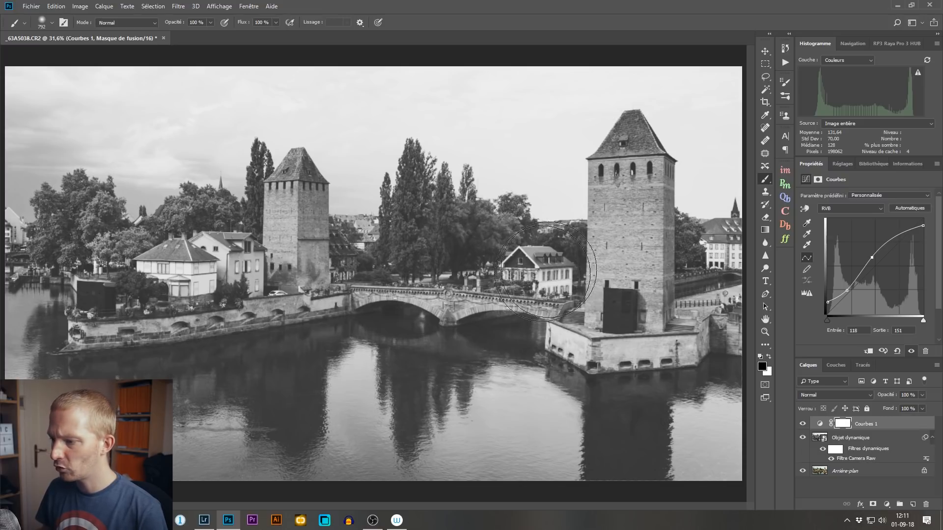
Step: Re-edit the Camera Raw smart filter's black-and-white mix, adjusting Jaunes and raising Rouges, and toggle the visibility of the Courbes 1 layer
{"action": "left_click", "coordinate": [868, 459]}
{"action": "double_click", "coordinate": [867, 459]}
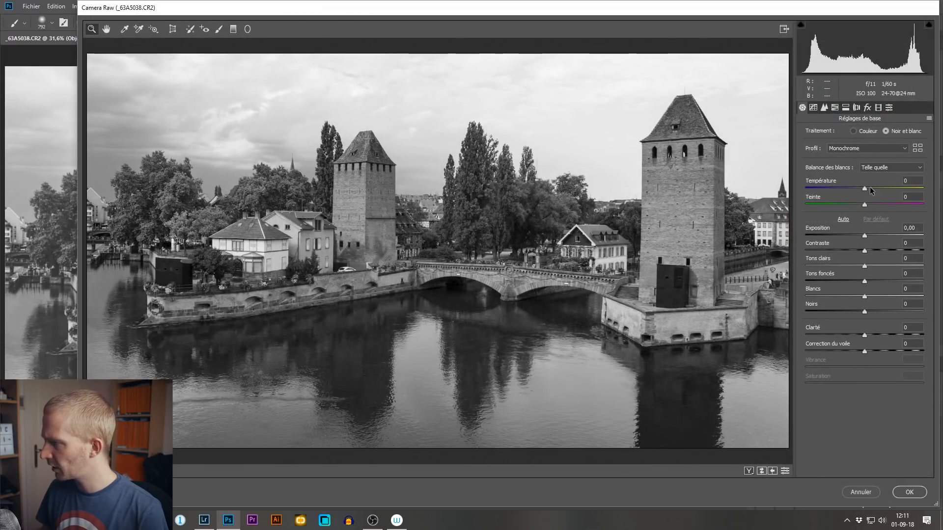
{"action": "left_click", "coordinate": [846, 108]}
{"action": "left_click", "coordinate": [835, 108]}
{"action": "left_click_drag", "start_coordinate": [840, 187], "coordinate": [865, 205]}
{"action": "double_click", "coordinate": [863, 204]}
{"action": "left_click_drag", "start_coordinate": [866, 155], "coordinate": [896, 156]}
{"action": "left_click", "coordinate": [900, 494]}
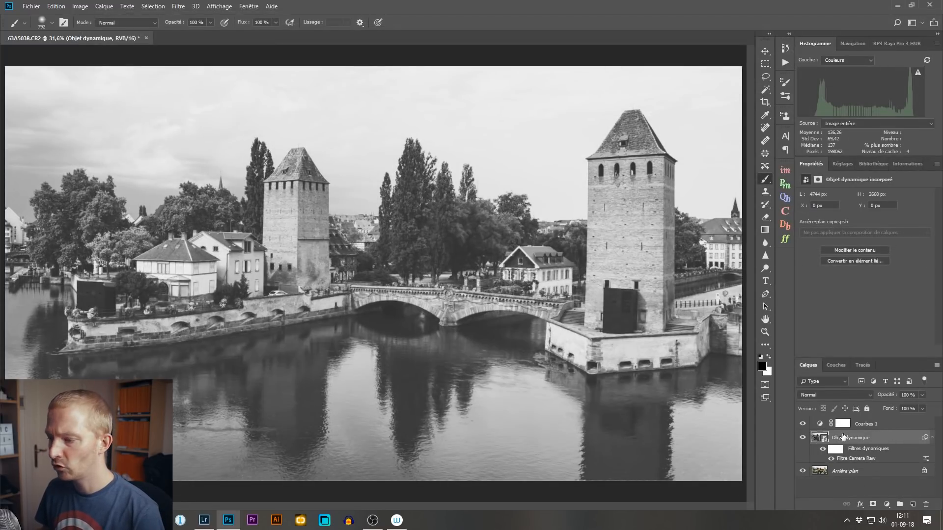
{"action": "left_click", "coordinate": [803, 423]}
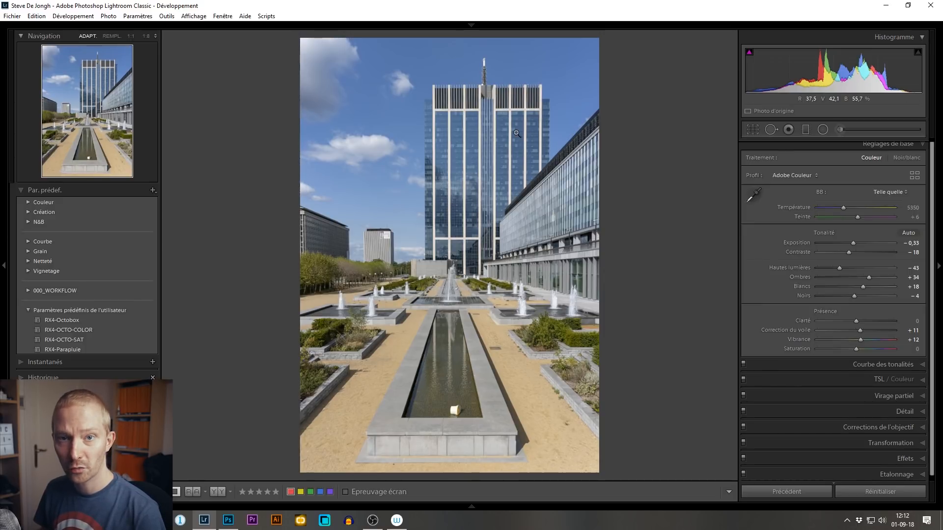
Step: From Lightroom, open the fountain and tower panorama as a smart object in Photoshop
{"action": "right_click", "coordinate": [437, 146]}
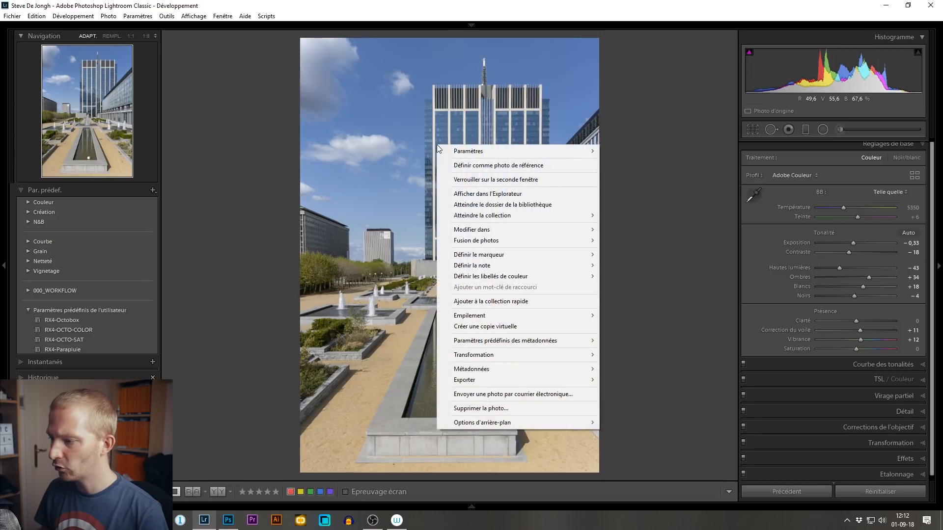
{"action": "mouse_move", "coordinate": [485, 232]}
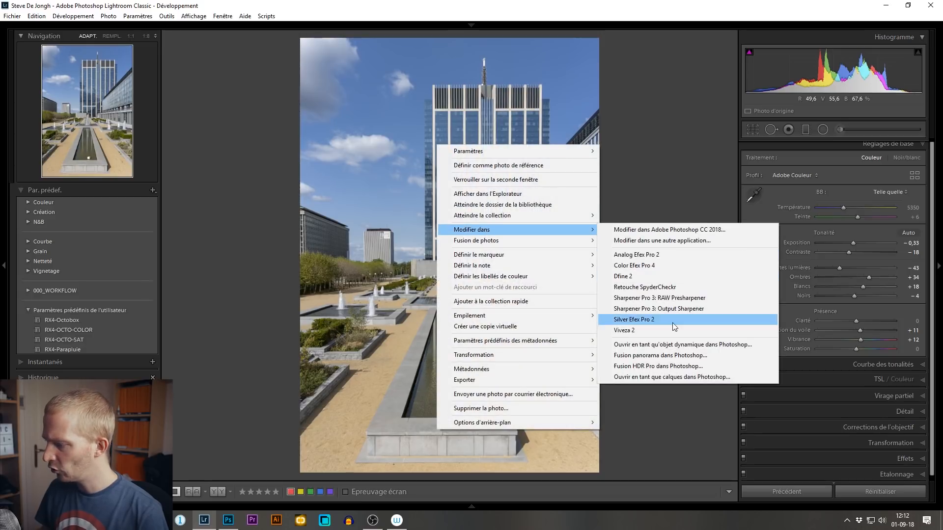
{"action": "left_click", "coordinate": [723, 345]}
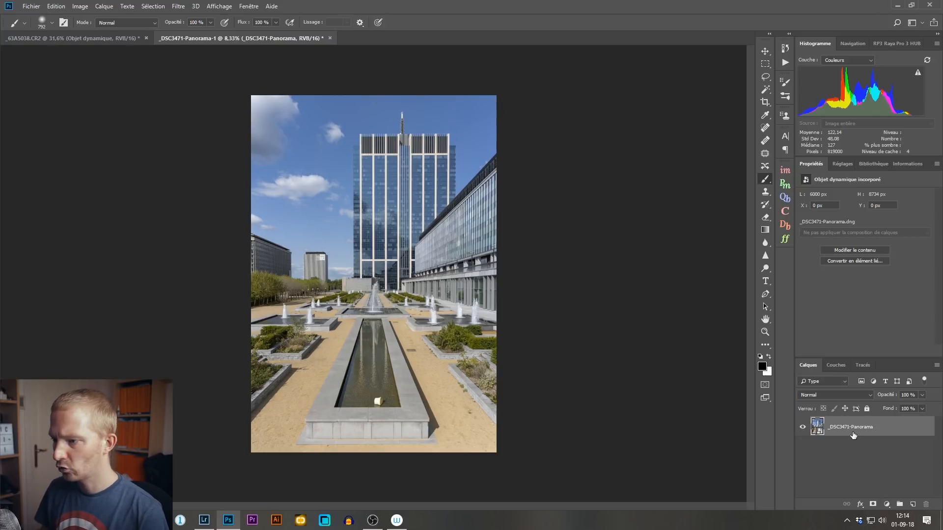
Step: Add a Curves adjustment layer above _DSC3471-Panorama with darkened shadows and a highlight point at input 155, output 160
{"action": "left_click", "coordinate": [886, 505]}
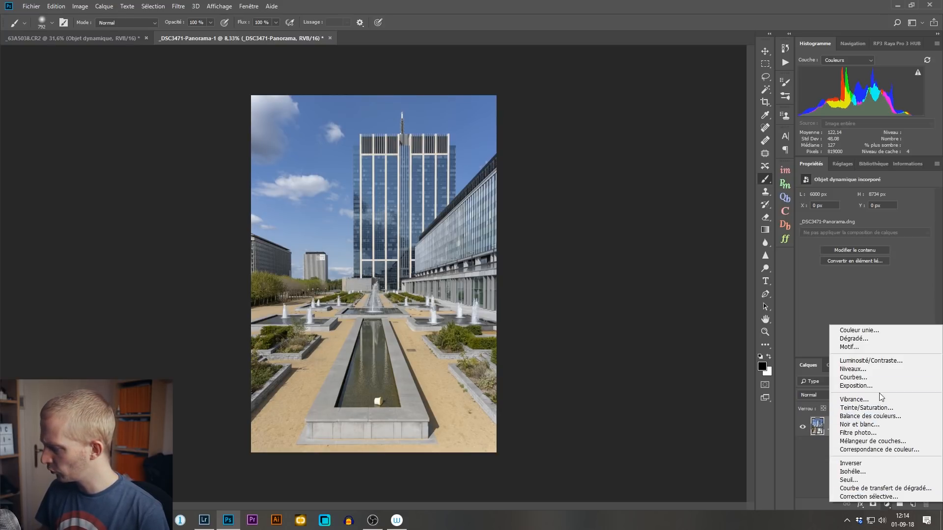
{"action": "left_click", "coordinate": [877, 376]}
{"action": "left_click_drag", "start_coordinate": [855, 286], "coordinate": [855, 293]}
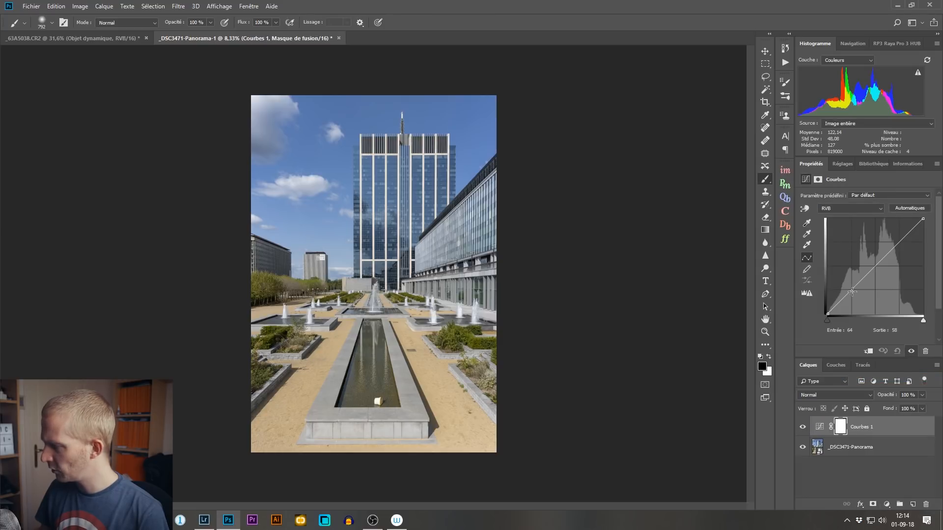
{"action": "left_click_drag", "start_coordinate": [893, 253], "coordinate": [885, 254]}
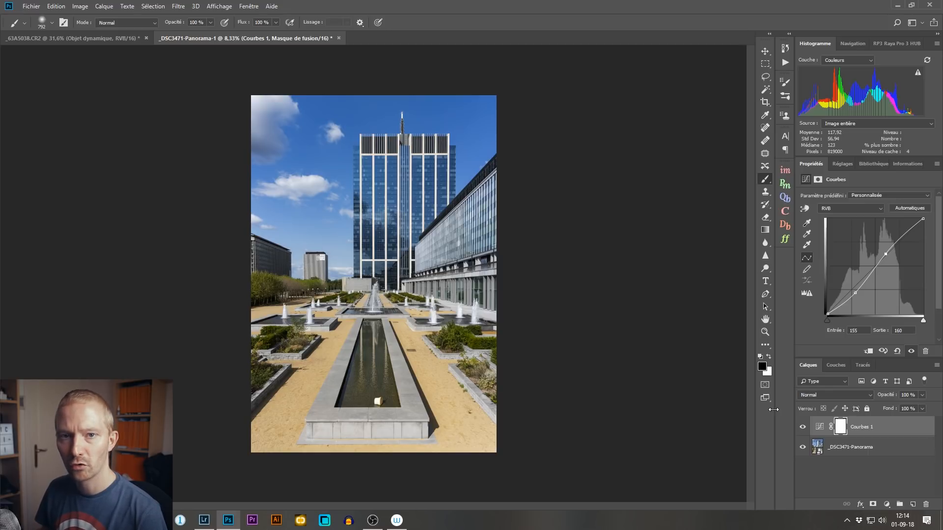
Step: Open the raw settings of the _DSC3471-Panorama smart object and set the white balance temperature to 6700
{"action": "left_click", "coordinate": [846, 446]}
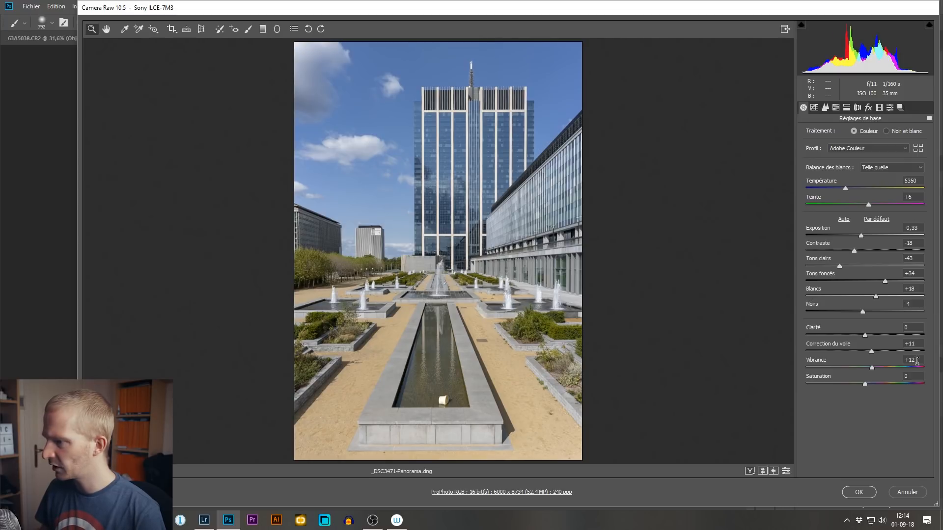
{"action": "left_click", "coordinate": [849, 197]}
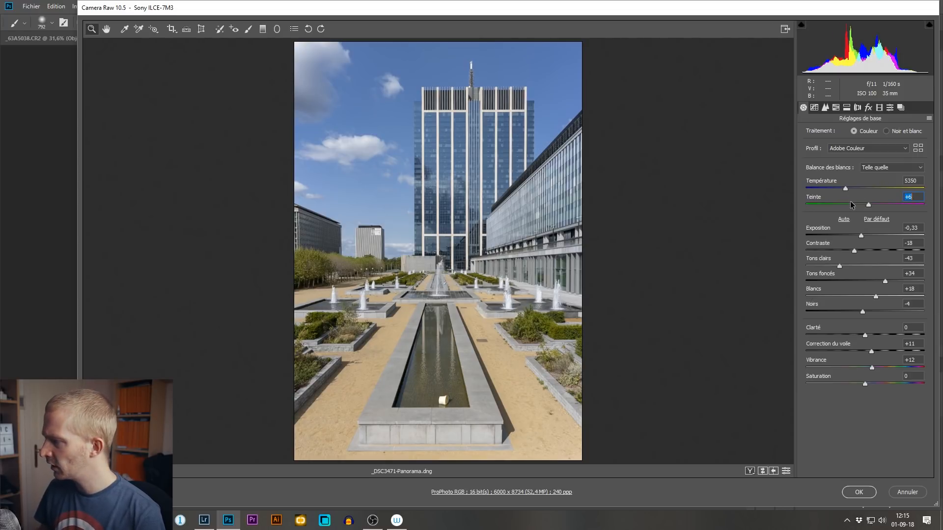
{"action": "left_click_drag", "start_coordinate": [847, 187], "coordinate": [862, 187]}
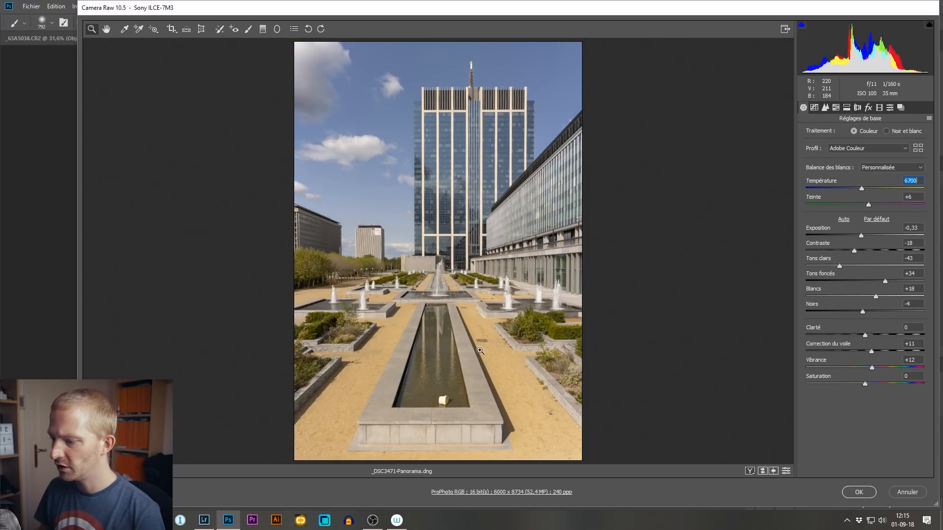
{"action": "left_click", "coordinate": [859, 492]}
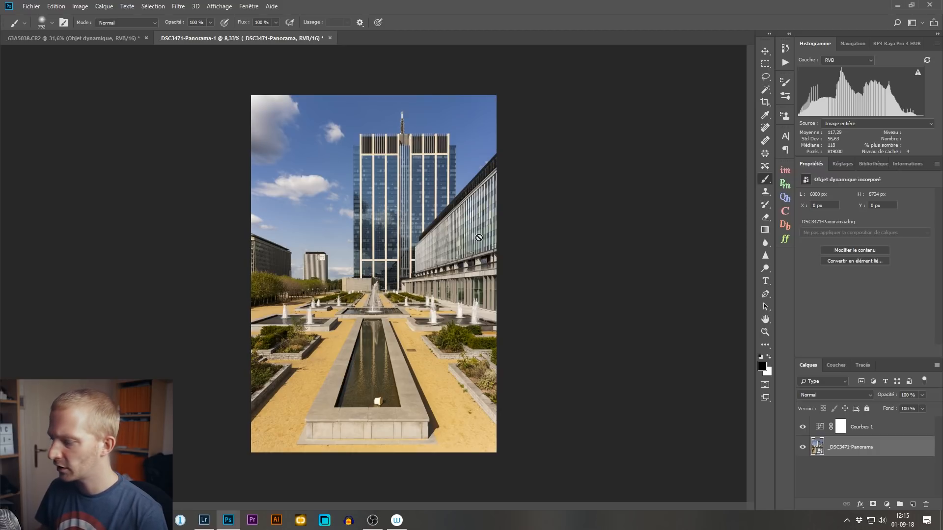
Step: Reopen the raw settings of the _DSC3471-Panorama smart object and set the white balance temperature to 5200
{"action": "double_click", "coordinate": [818, 450]}
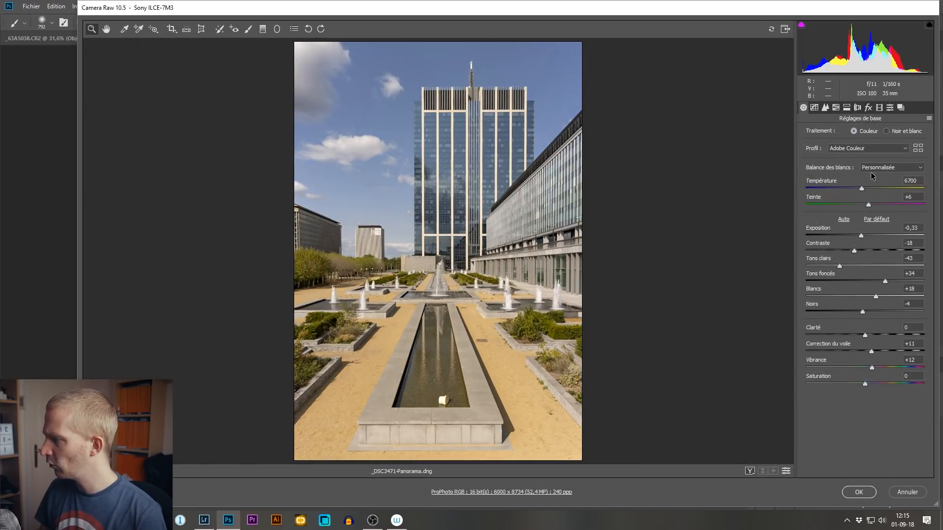
{"action": "left_click", "coordinate": [914, 181]}
{"action": "type", "text": "52"}
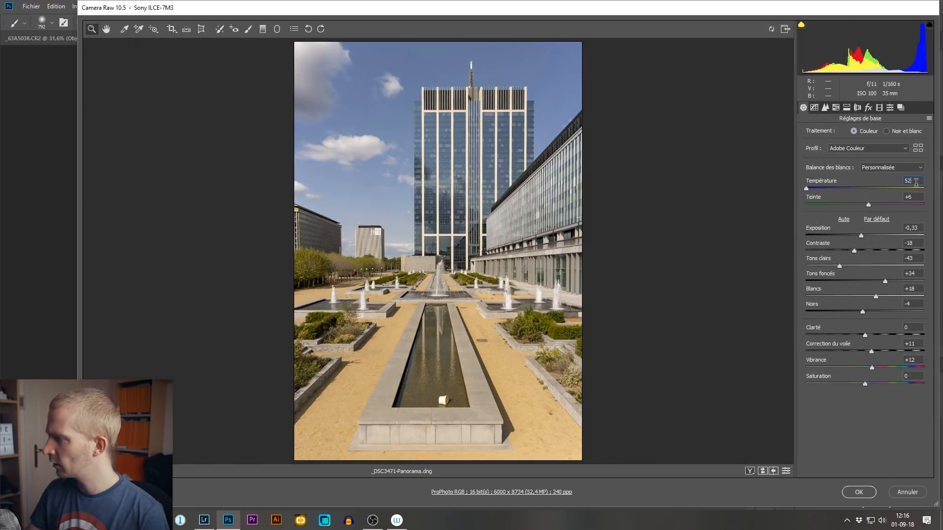
{"action": "type", "text": "00"}
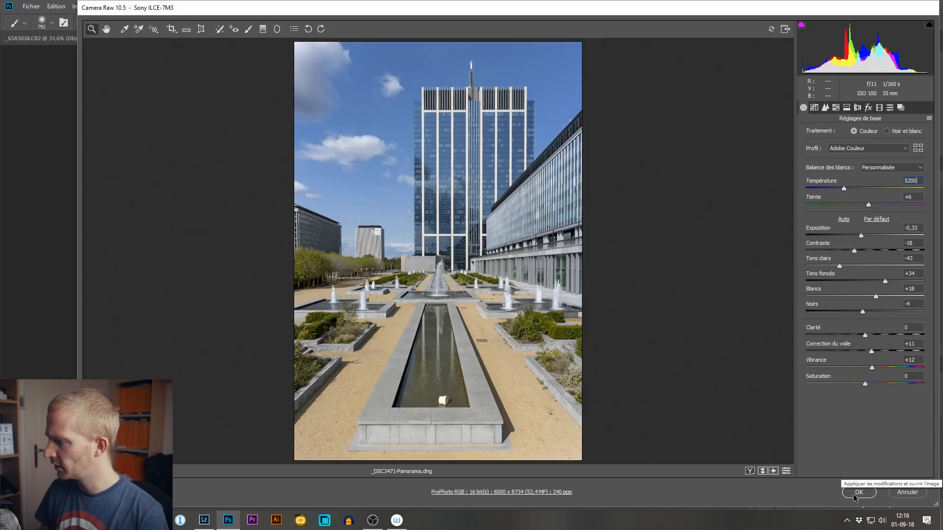
{"action": "left_click", "coordinate": [858, 493]}
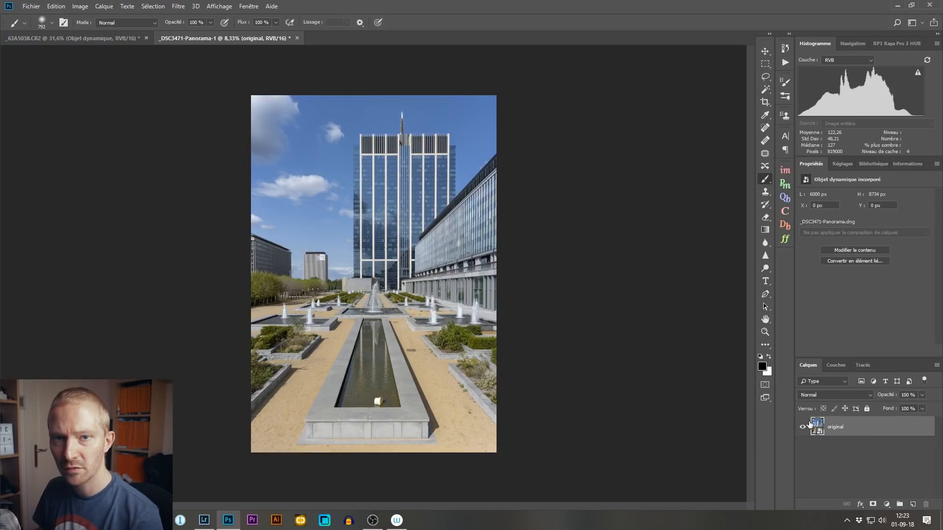
Step: Rasterize the original smart object layer into a pixel layer and duplicate it
{"action": "right_click", "coordinate": [839, 427]}
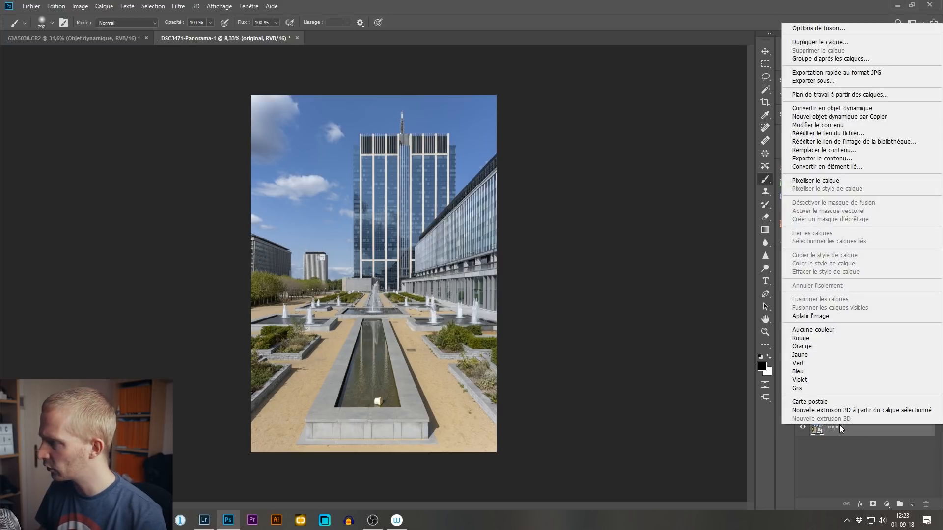
{"action": "left_click", "coordinate": [853, 181]}
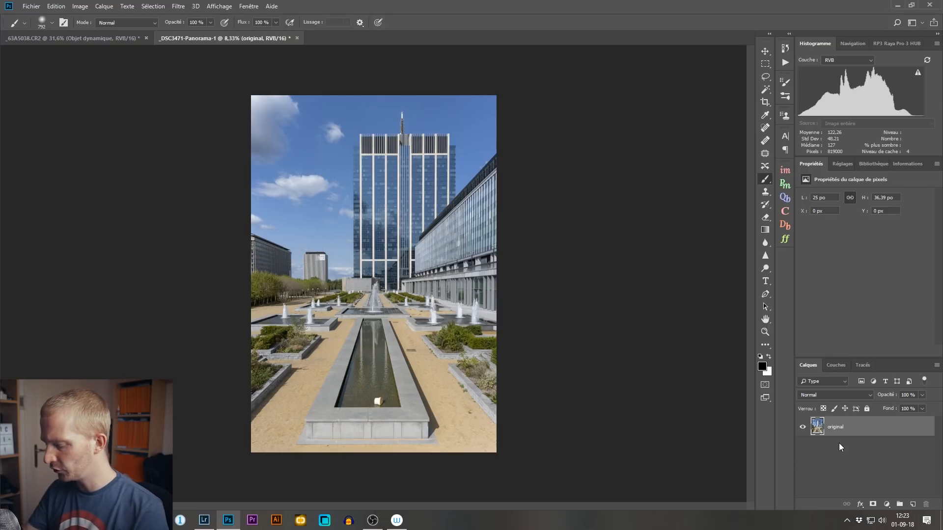
{"action": "key", "text": "ctrl+j"}
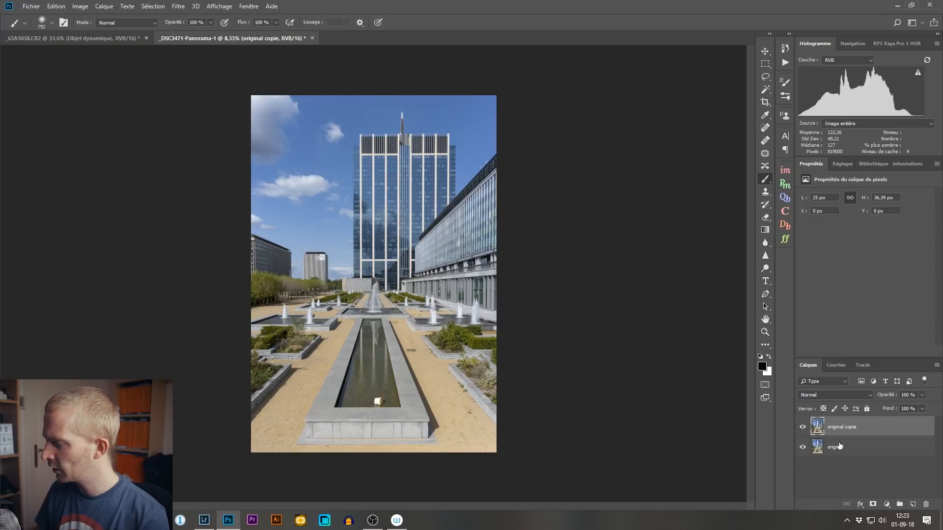
Step: Convert the original copie layer into a smart object and rename it base
{"action": "right_click", "coordinate": [864, 429]}
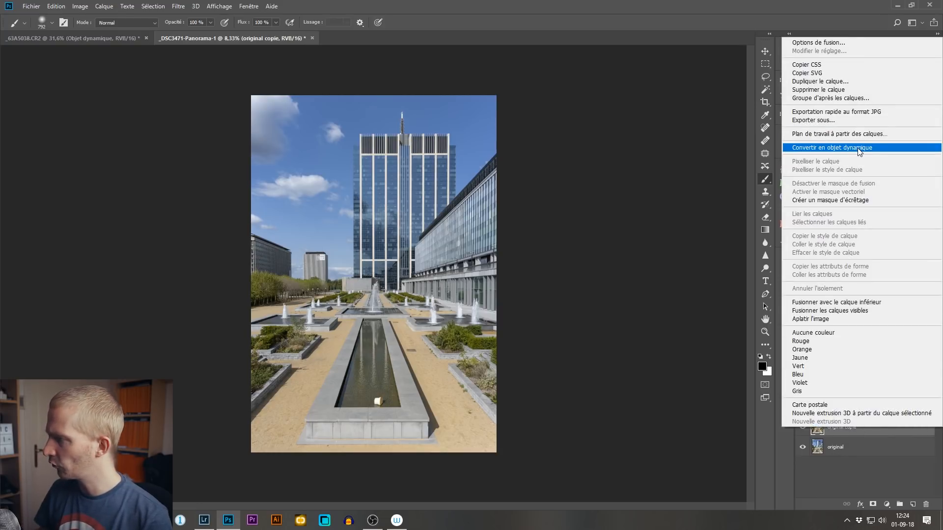
{"action": "left_click", "coordinate": [860, 152]}
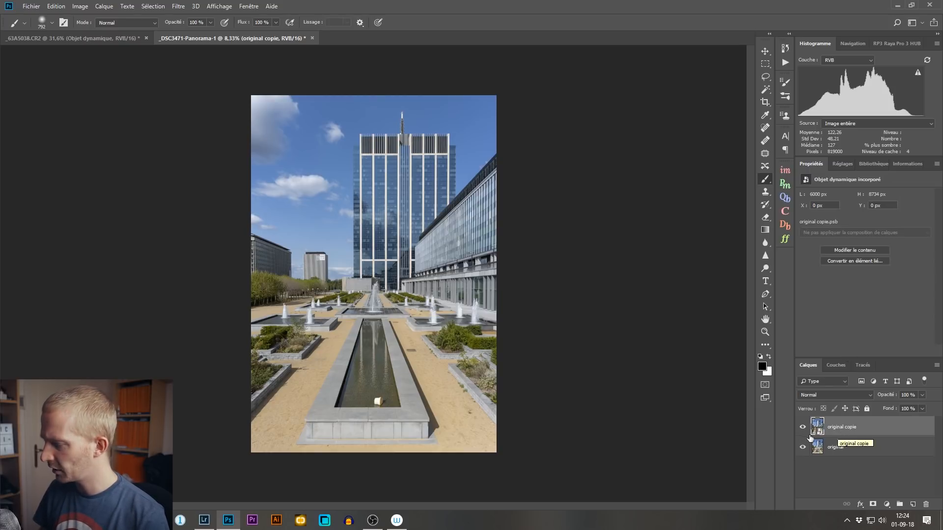
{"action": "double_click", "coordinate": [840, 426]}
{"action": "type", "text": "B"}
{"action": "key", "text": "Return"}
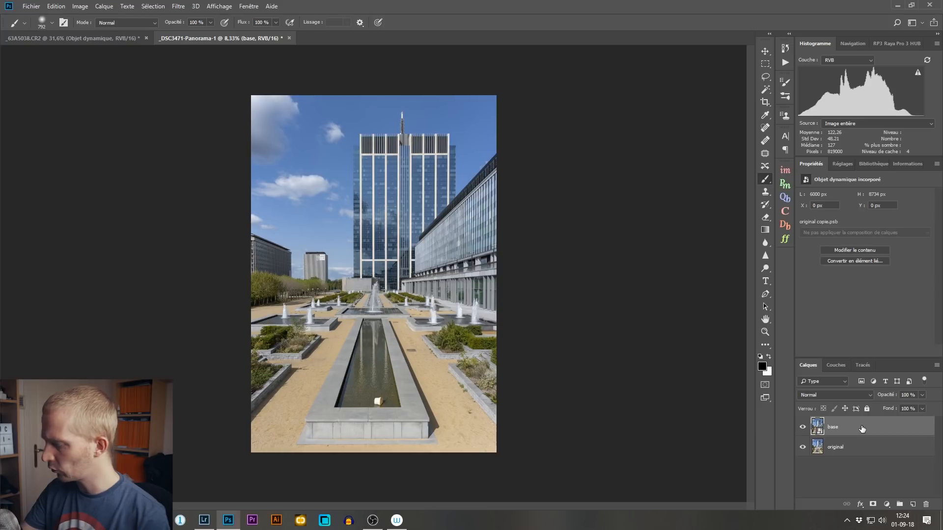
Step: Duplicate the base smart object and name the copy netteté
{"action": "key", "text": "ctrl+j"}
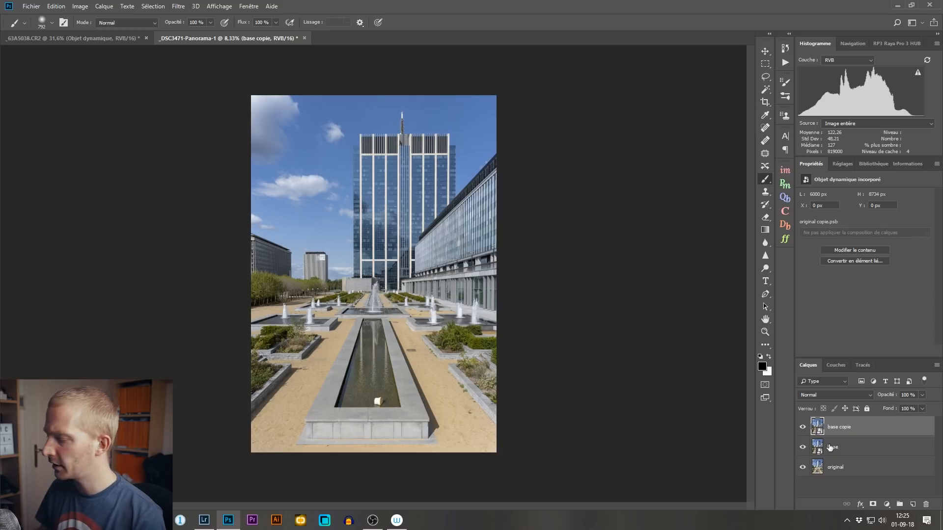
{"action": "double_click", "coordinate": [842, 427]}
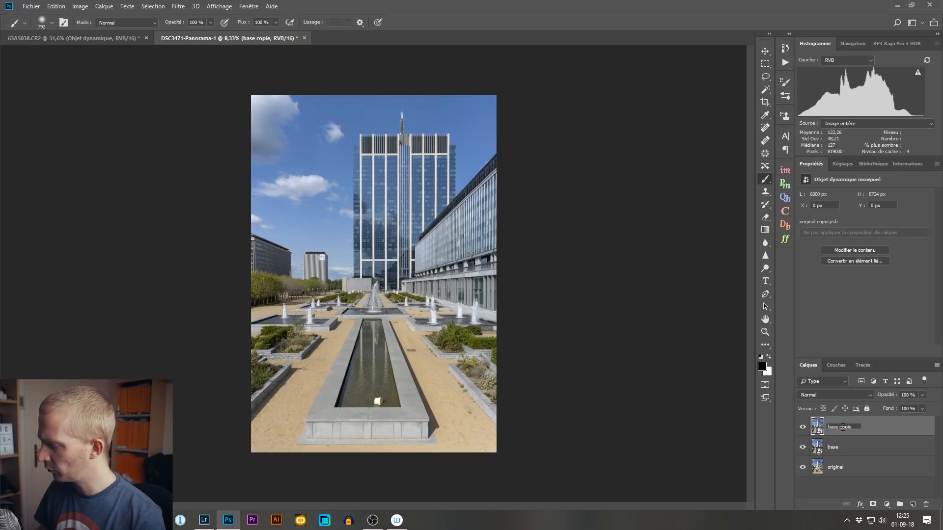
{"action": "key", "text": "ctrl+a"}
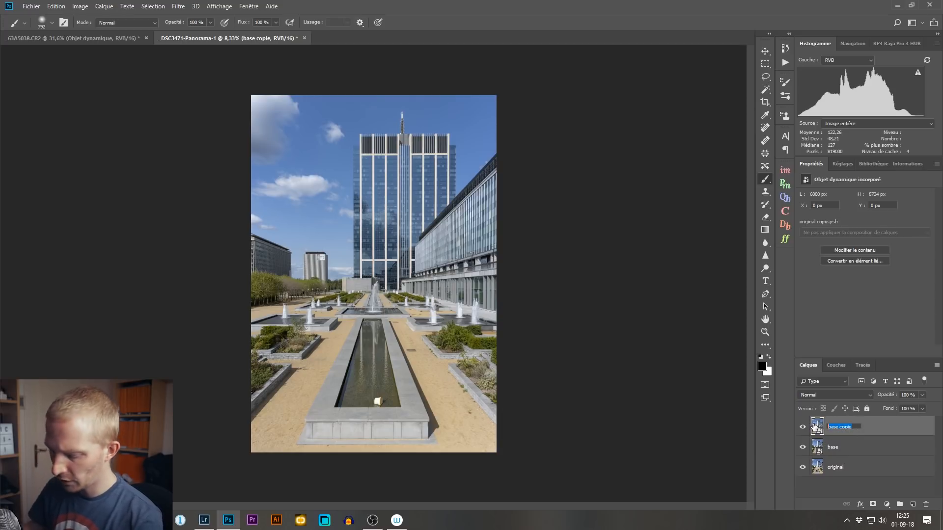
{"action": "type", "text": "netteté"}
{"action": "key", "text": "Return"}
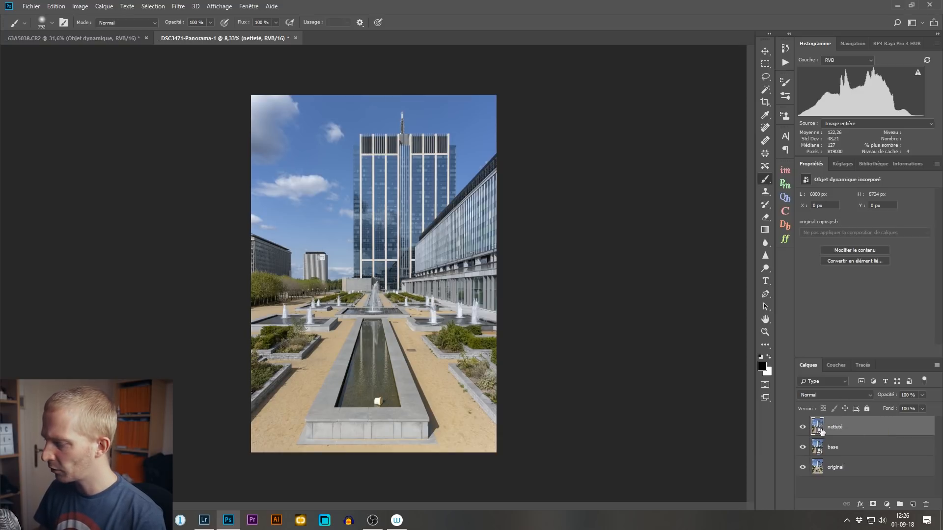
Step: Apply a High Pass (Passe-haut) filter with a 3.5-pixel radius to the netteté layer and set its blend mode to Lumière tamisée
{"action": "left_click", "coordinate": [179, 6]}
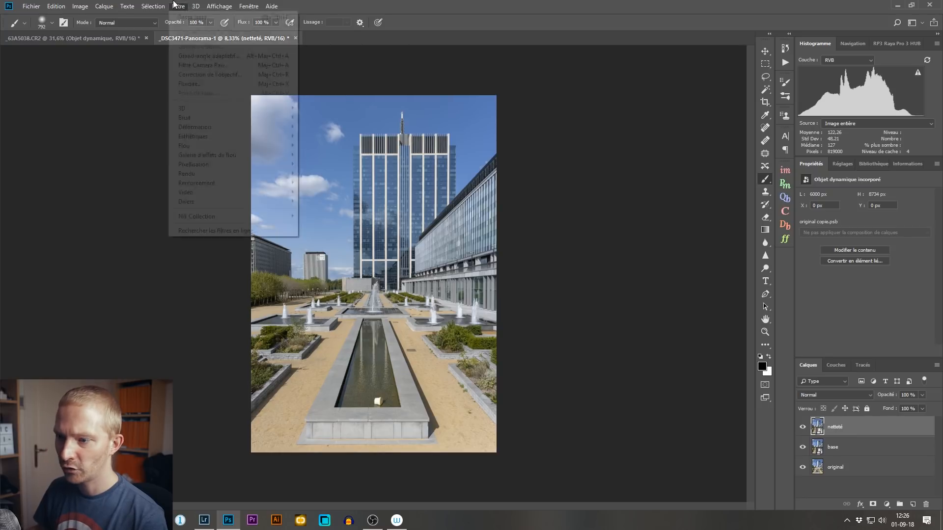
{"action": "mouse_move", "coordinate": [209, 202]}
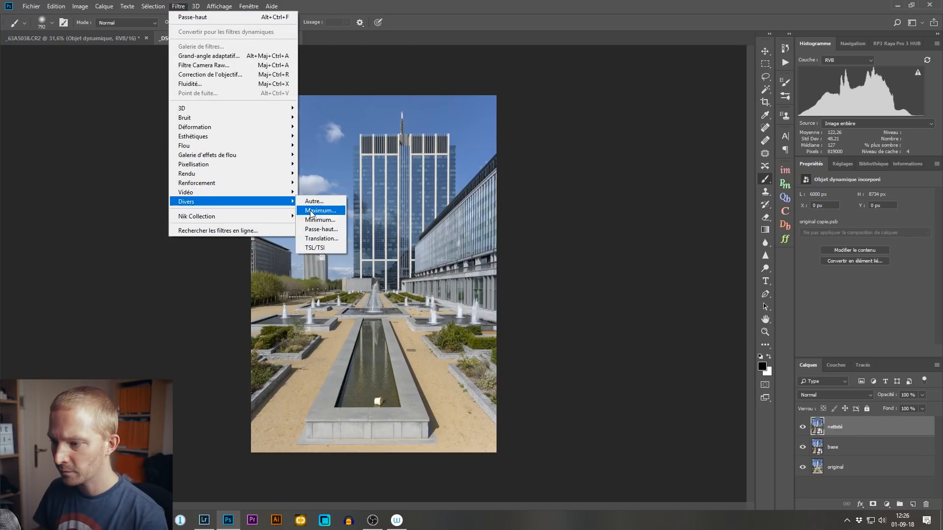
{"action": "left_click", "coordinate": [333, 230]}
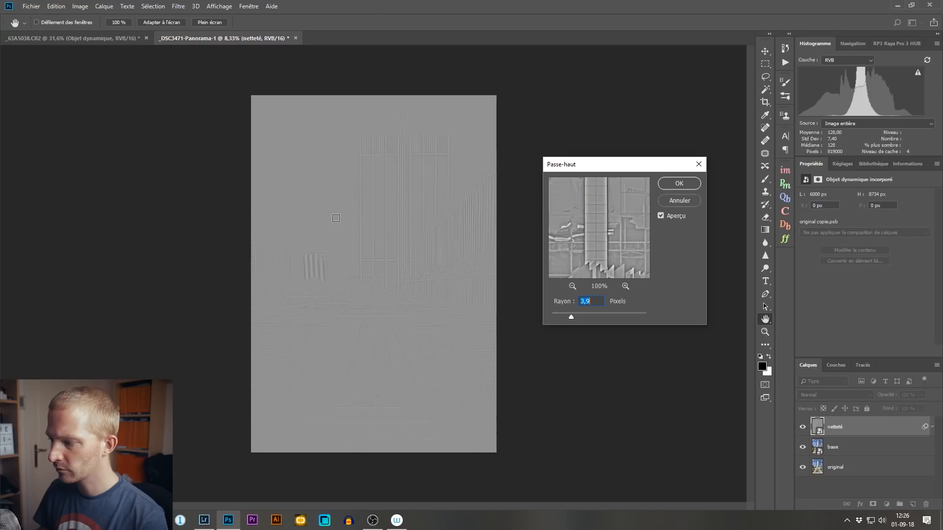
{"action": "left_click_drag", "start_coordinate": [571, 317], "coordinate": [570, 317]}
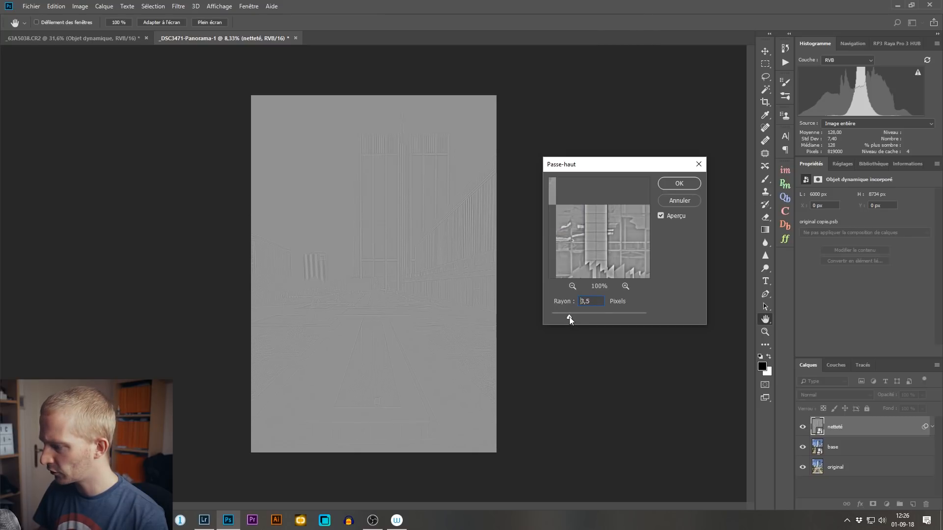
{"action": "left_click", "coordinate": [680, 185]}
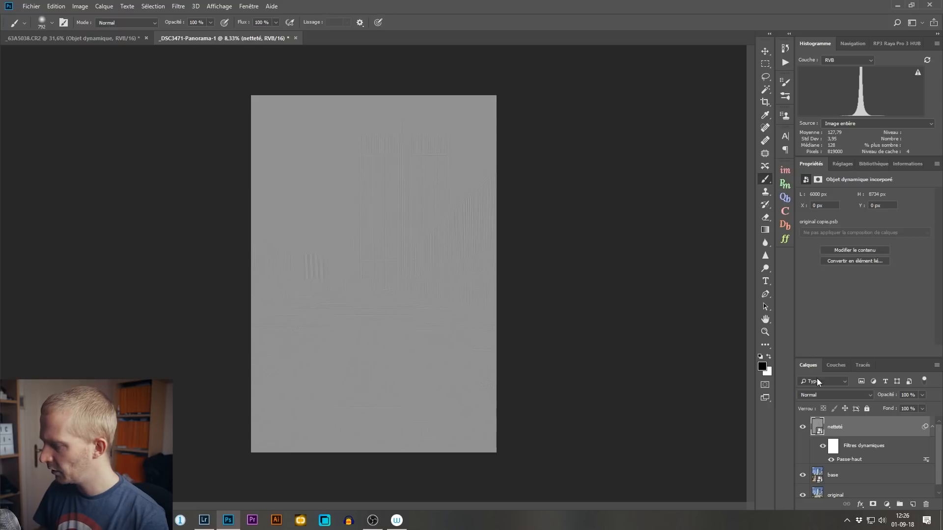
{"action": "left_click", "coordinate": [826, 395]}
{"action": "left_click", "coordinate": [815, 275]}
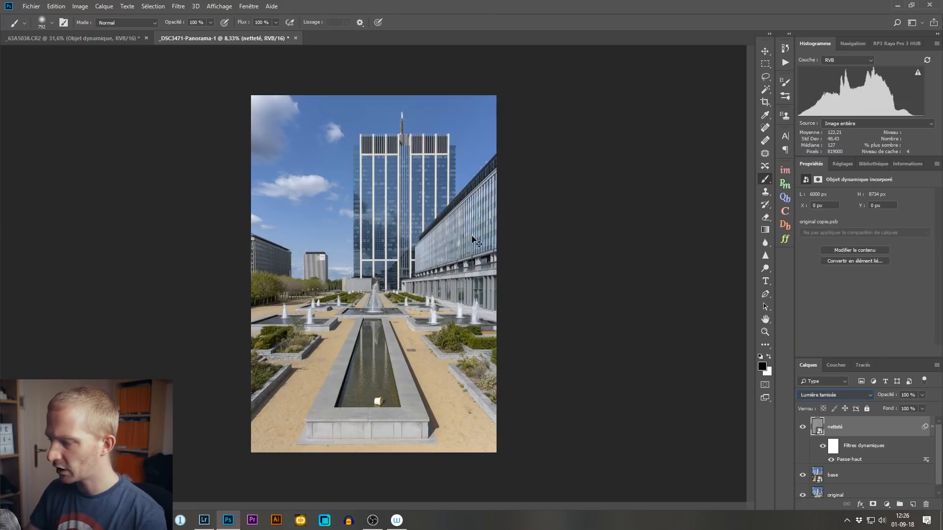
Step: Compare the image at 100% with and without the netteté sharpening layer
{"action": "key", "text": "ctrl+1"}
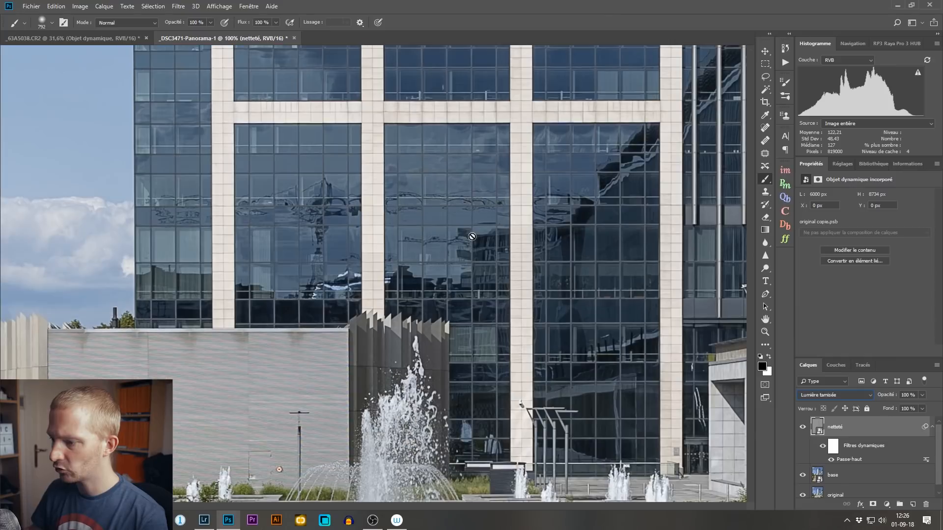
{"action": "left_click", "coordinate": [803, 427]}
{"action": "left_click", "coordinate": [803, 427]}
{"action": "left_click", "coordinate": [803, 426]}
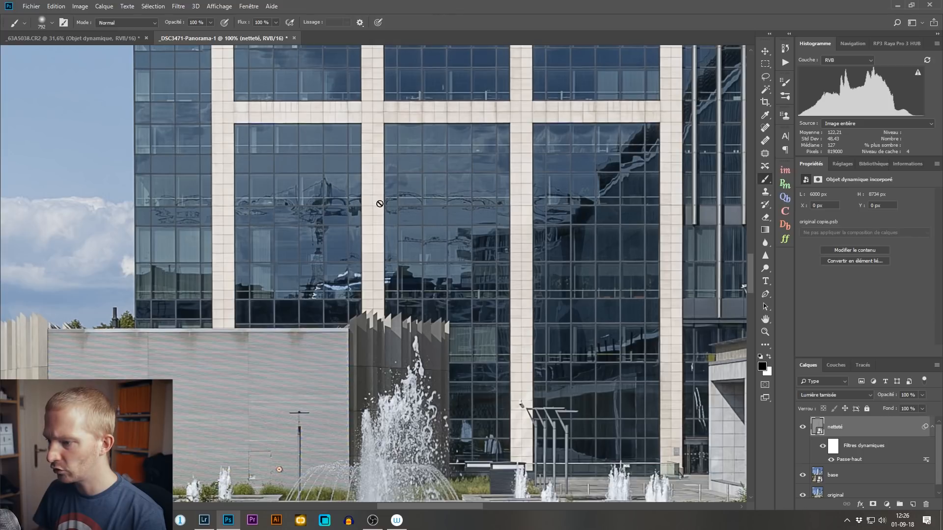
{"action": "left_click", "coordinate": [804, 427]}
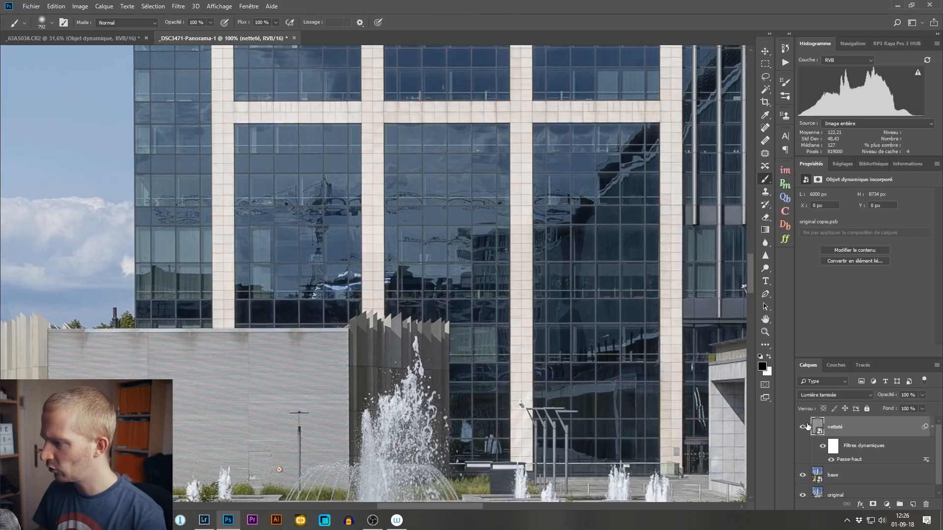
{"action": "key", "text": "ctrl+0"}
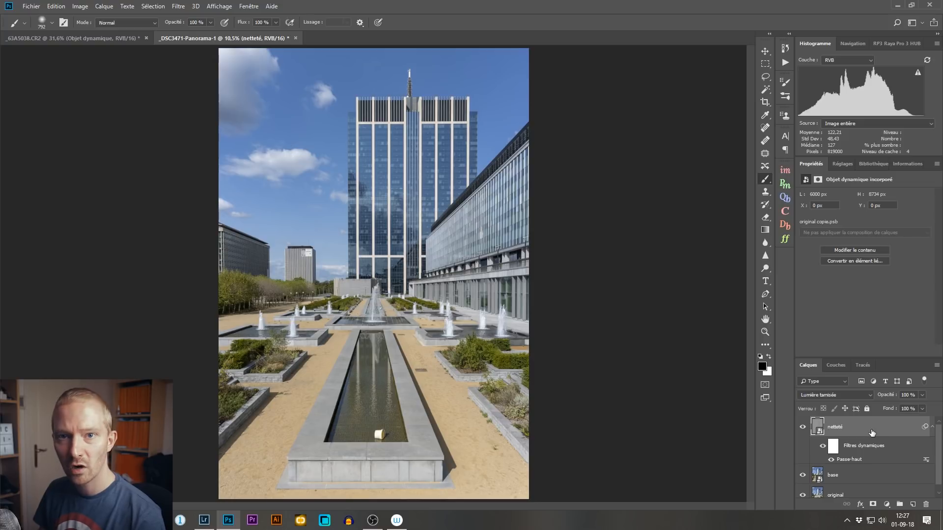
Step: Open the contents of the base smart object for editing
{"action": "scroll", "coordinate": [866, 431], "scroll_direction": "down", "scroll_amount": 1}
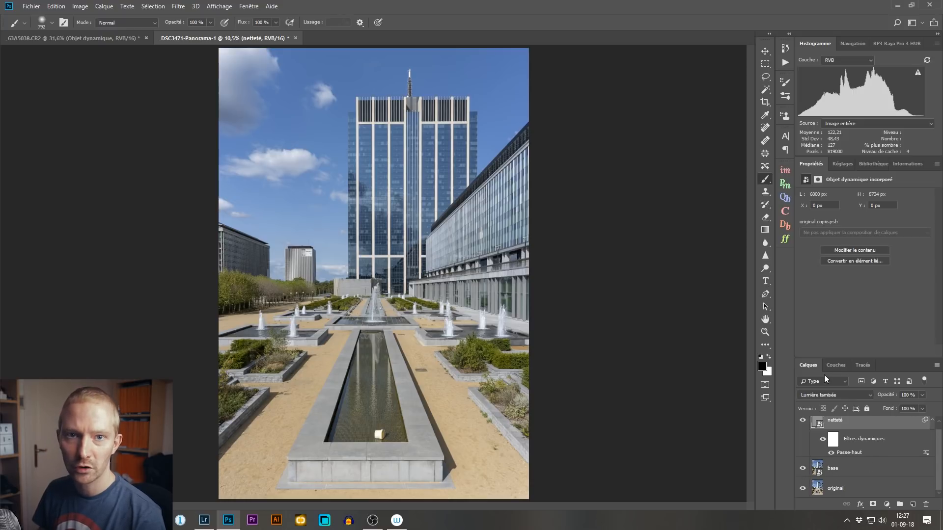
{"action": "left_click", "coordinate": [818, 469]}
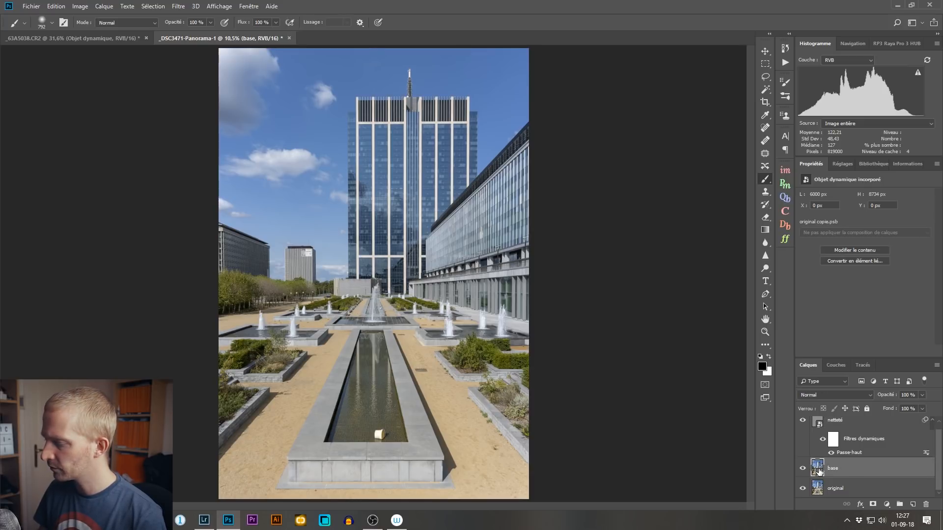
{"action": "double_click", "coordinate": [818, 469]}
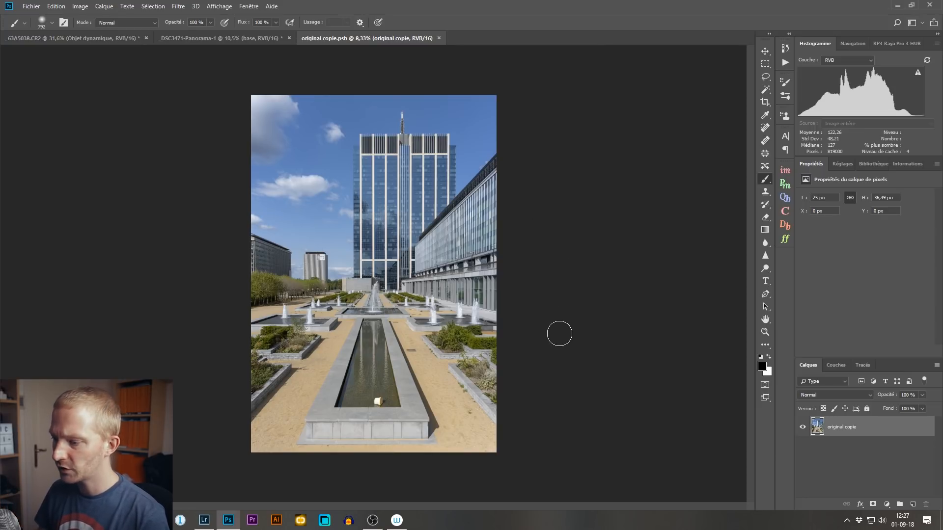
Step: Remove the white bucket from the near end of the long pool with the Healing Brush
{"action": "key", "text": "ctrl+1"}
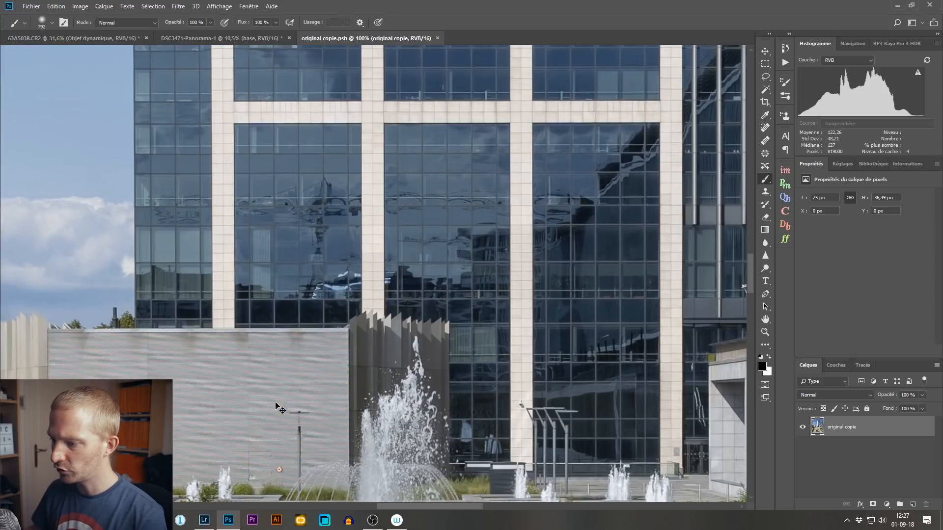
{"action": "left_click_drag", "start_coordinate": [446, 274], "coordinate": [408, 59]}
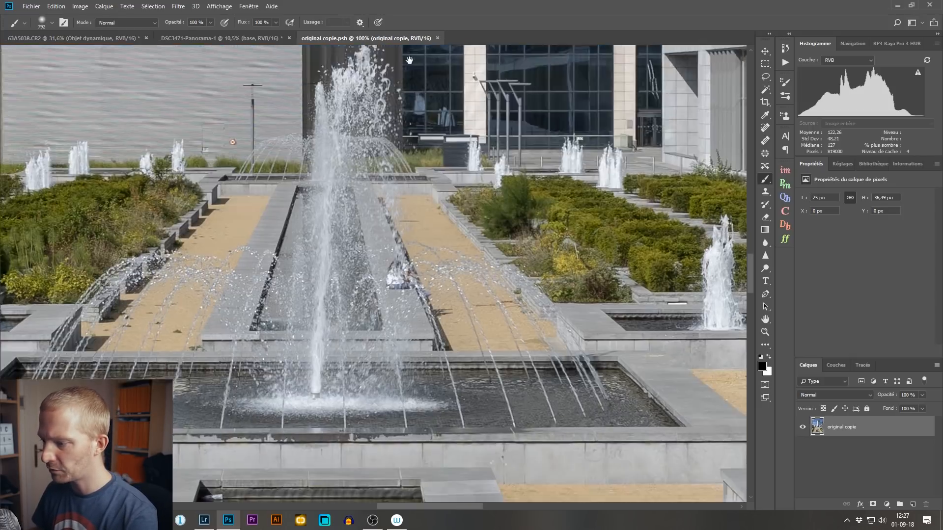
{"action": "left_click_drag", "start_coordinate": [466, 344], "coordinate": [463, 114]}
{"action": "left_click_drag", "start_coordinate": [413, 286], "coordinate": [439, 12]}
{"action": "left_click_drag", "start_coordinate": [422, 319], "coordinate": [405, 39]}
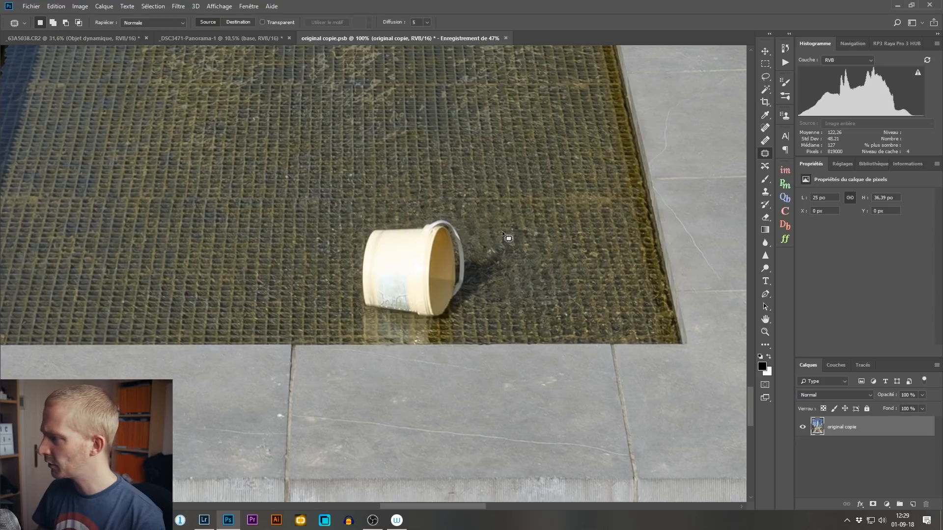
{"action": "left_click", "coordinate": [765, 142]}
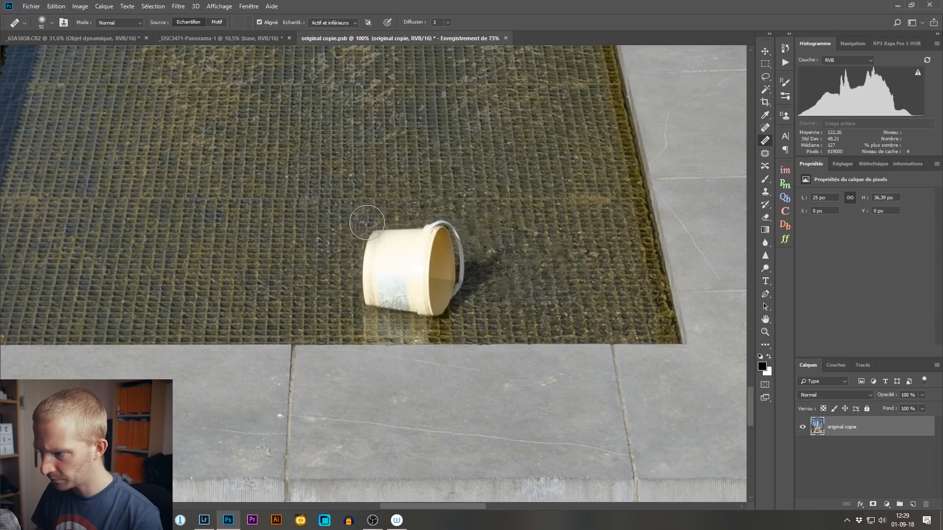
{"action": "mouse_move", "coordinate": [367, 223]}
{"action": "left_mouse_down"}
{"action": "mouse_move", "coordinate": [391, 220]}
{"action": "mouse_move", "coordinate": [411, 237]}
{"action": "mouse_move", "coordinate": [447, 232]}
{"action": "mouse_move", "coordinate": [445, 263]}
{"action": "mouse_move", "coordinate": [460, 278]}
{"action": "mouse_move", "coordinate": [425, 305]}
{"action": "mouse_move", "coordinate": [385, 257]}
{"action": "mouse_move", "coordinate": [367, 257]}
{"action": "mouse_move", "coordinate": [380, 308]}
{"action": "mouse_move", "coordinate": [410, 301]}
{"action": "mouse_move", "coordinate": [358, 313]}
{"action": "mouse_move", "coordinate": [441, 298]}
{"action": "mouse_move", "coordinate": [488, 270]}
{"action": "mouse_move", "coordinate": [466, 289]}
{"action": "left_mouse_up"}
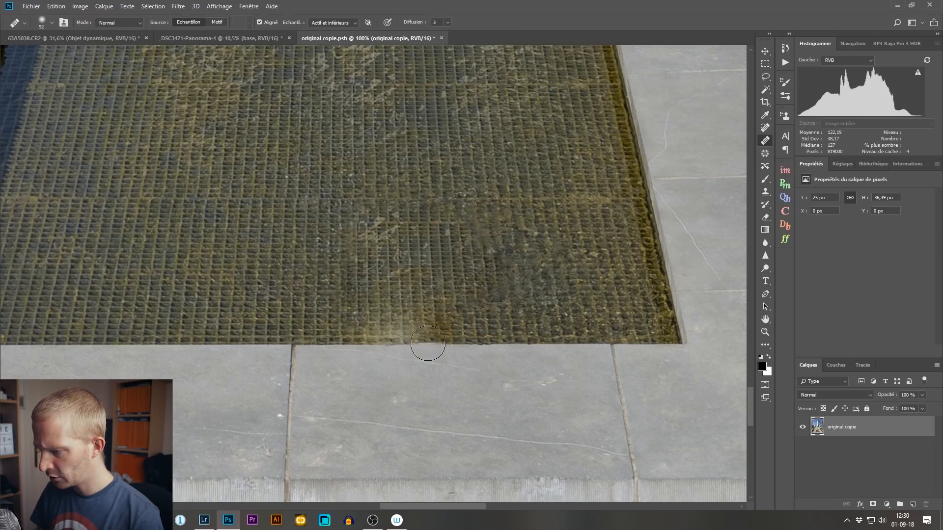
Step: Heal the leftover traces of the bucket along the pool's stone edge using samples from the surrounding grid texture
{"action": "mouse_move", "coordinate": [435, 345]}
{"action": "left_mouse_down"}
{"action": "mouse_move", "coordinate": [402, 344]}
{"action": "mouse_move", "coordinate": [449, 329]}
{"action": "mouse_move", "coordinate": [439, 315]}
{"action": "mouse_move", "coordinate": [401, 320]}
{"action": "mouse_move", "coordinate": [464, 302]}
{"action": "left_mouse_up"}
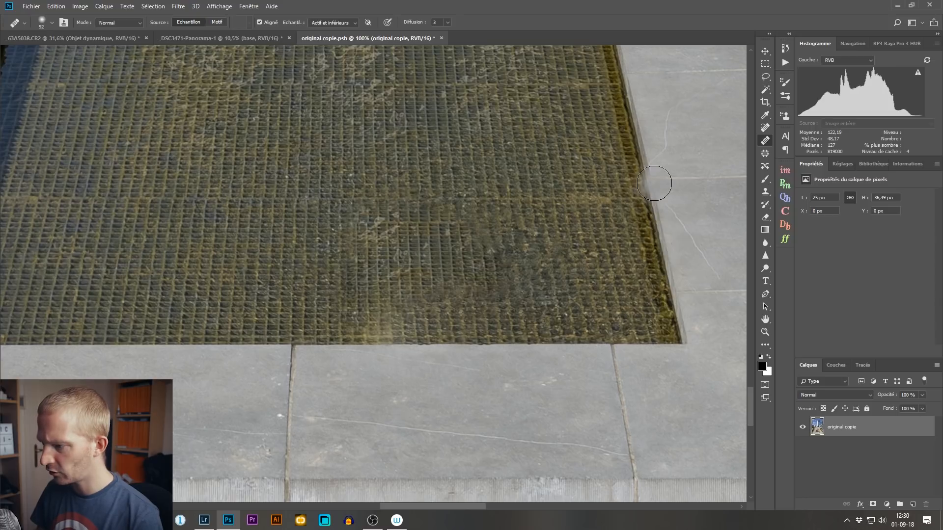
{"action": "left_click", "coordinate": [474, 232], "text": "alt"}
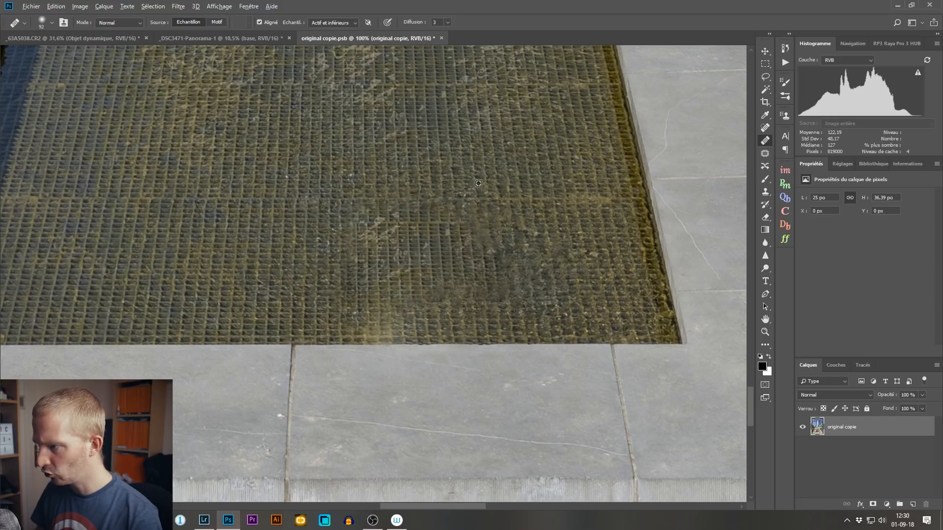
{"action": "left_click_drag", "start_coordinate": [457, 345], "coordinate": [479, 250]}
{"action": "left_click", "coordinate": [457, 252], "text": "alt"}
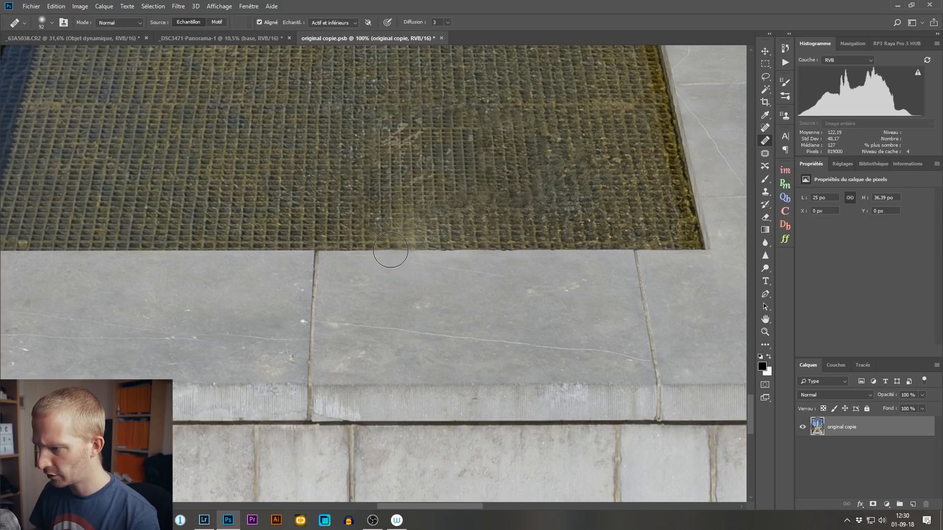
{"action": "mouse_move", "coordinate": [420, 242]}
{"action": "left_mouse_down"}
{"action": "mouse_move", "coordinate": [384, 231]}
{"action": "mouse_move", "coordinate": [415, 223]}
{"action": "mouse_move", "coordinate": [388, 217]}
{"action": "left_mouse_up"}
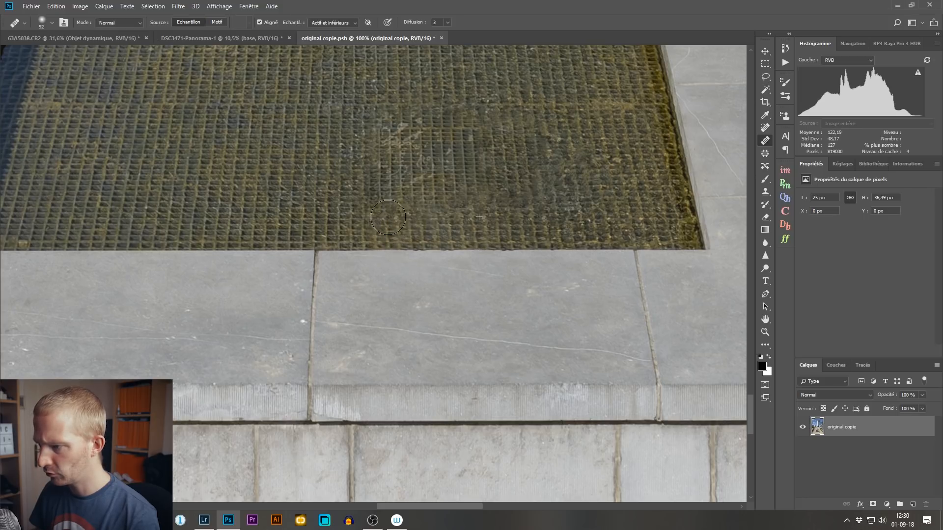
{"action": "left_click_drag", "start_coordinate": [511, 162], "coordinate": [489, 255]}
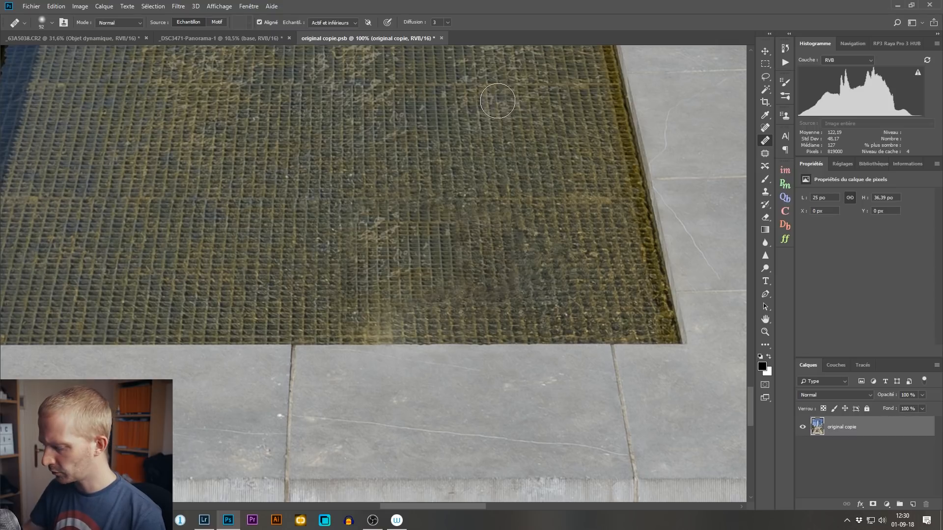
Step: Save the retouched smart object contents and return to the _DSC3471-Panorama-1 document
{"action": "key", "text": "ctrl+0"}
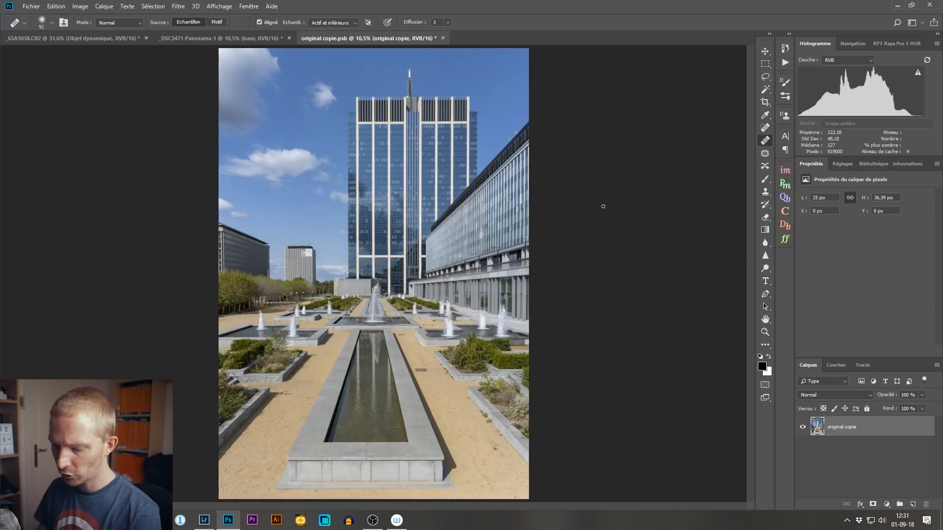
{"action": "key", "text": "ctrl+s"}
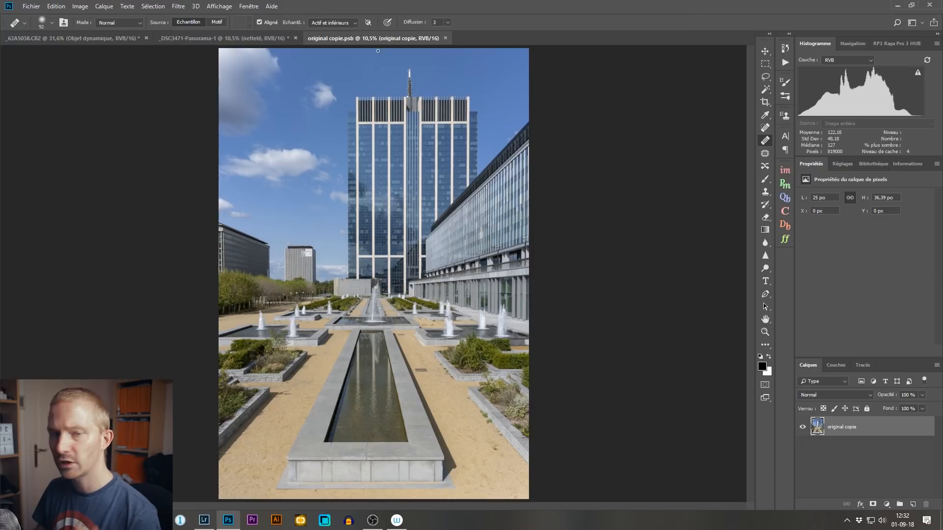
{"action": "left_click", "coordinate": [219, 37]}
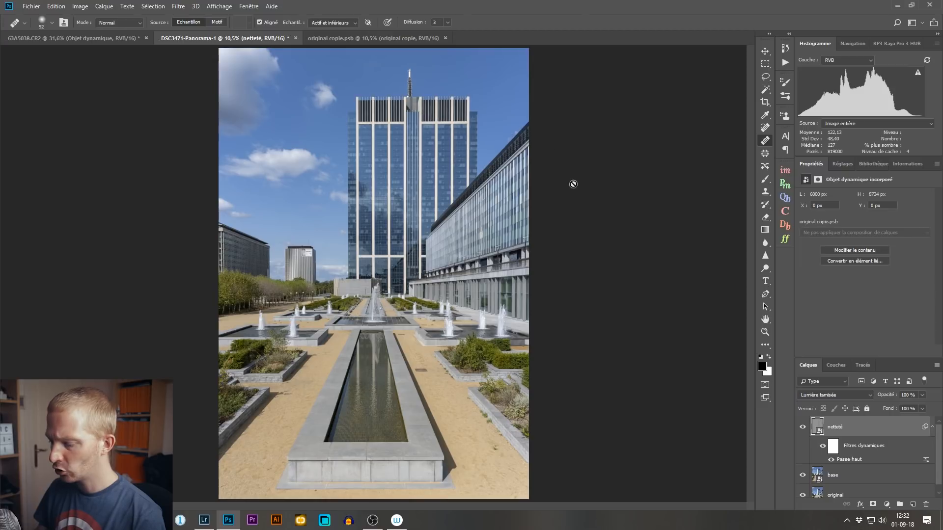
Step: Enlarge the layer list, select the base layer and toggle the netteté layer's visibility to check the retouch
{"action": "left_click_drag", "start_coordinate": [846, 358], "coordinate": [857, 247]}
{"action": "left_click", "coordinate": [843, 403]}
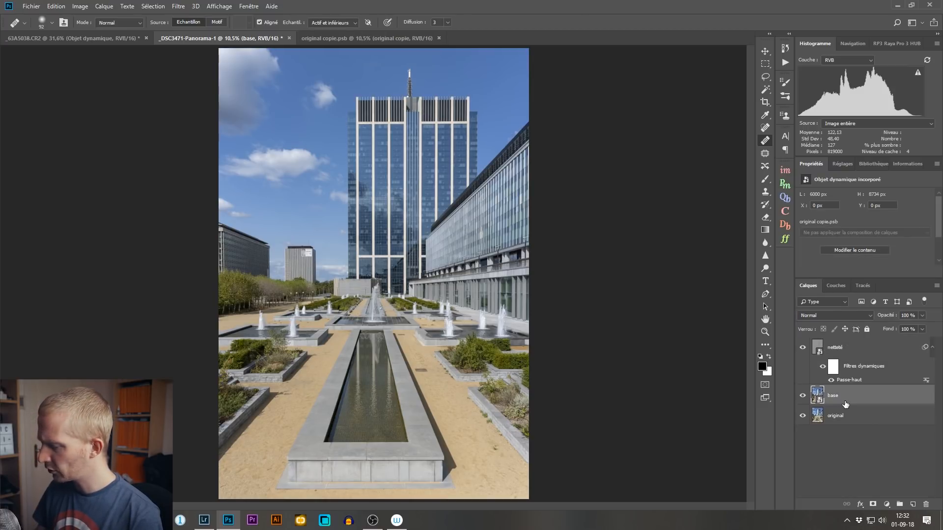
{"action": "left_click", "coordinate": [802, 347]}
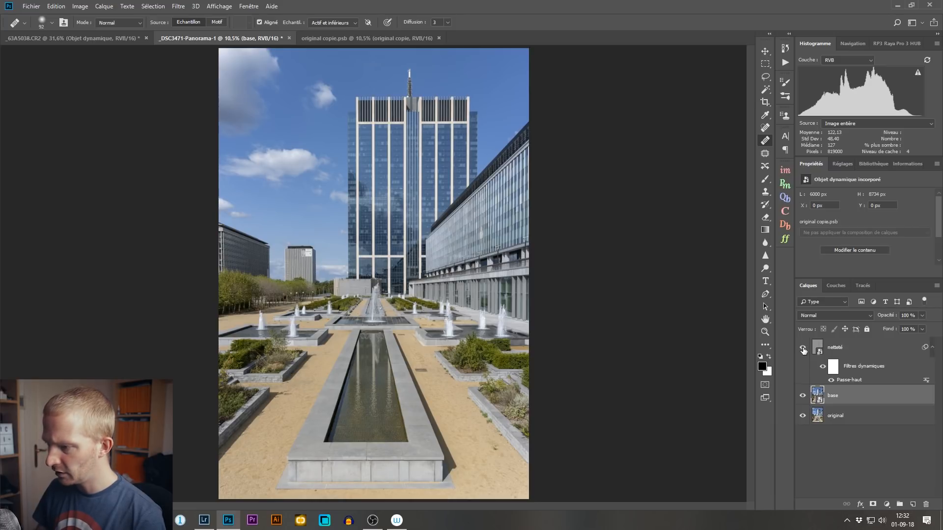
Step: Inspect the retouched near end of the pool at full size and hide the netteté layer's Passe-haut filter
{"action": "key", "text": "ctrl+1"}
{"action": "left_click_drag", "start_coordinate": [469, 349], "coordinate": [432, 59]}
{"action": "left_click_drag", "start_coordinate": [442, 423], "coordinate": [511, 30]}
{"action": "left_click_drag", "start_coordinate": [501, 385], "coordinate": [455, 65]}
{"action": "left_click_drag", "start_coordinate": [449, 324], "coordinate": [437, 147]}
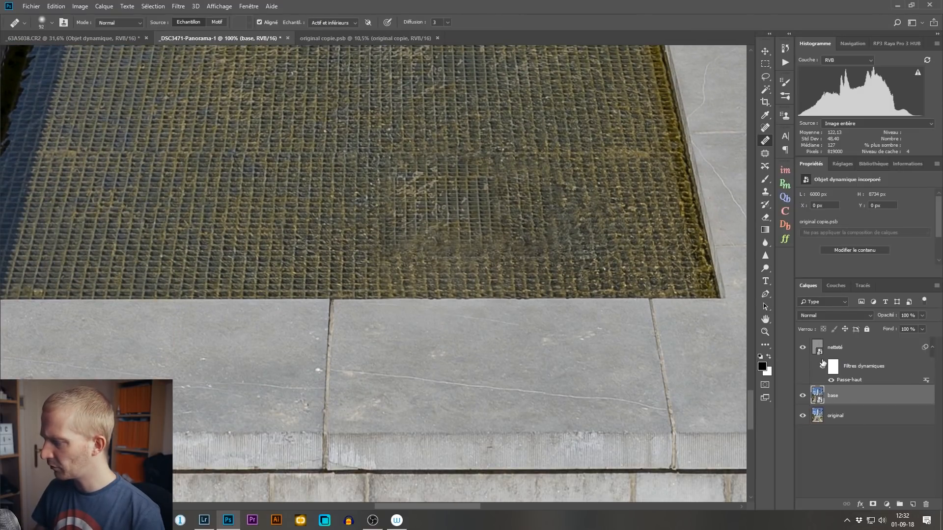
{"action": "left_click", "coordinate": [830, 380]}
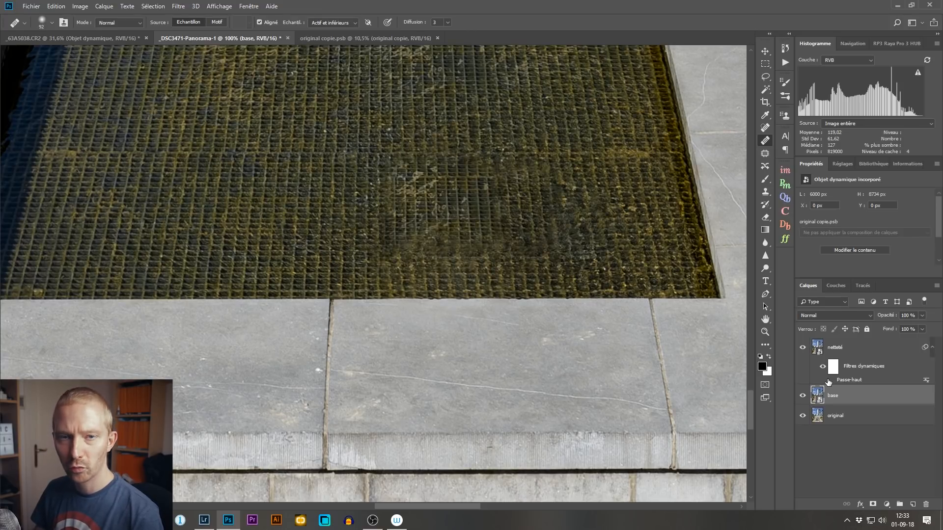
Step: In original copie.psb, draw a black rectangle about 2146 by 1531 px over the pool's near end and save the contents
{"action": "left_click", "coordinate": [316, 38]}
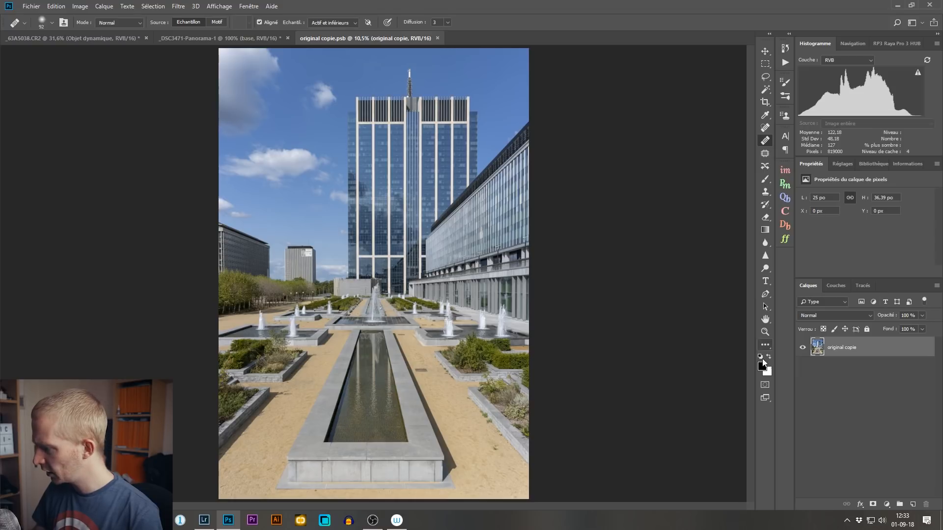
{"action": "left_click", "coordinate": [768, 347]}
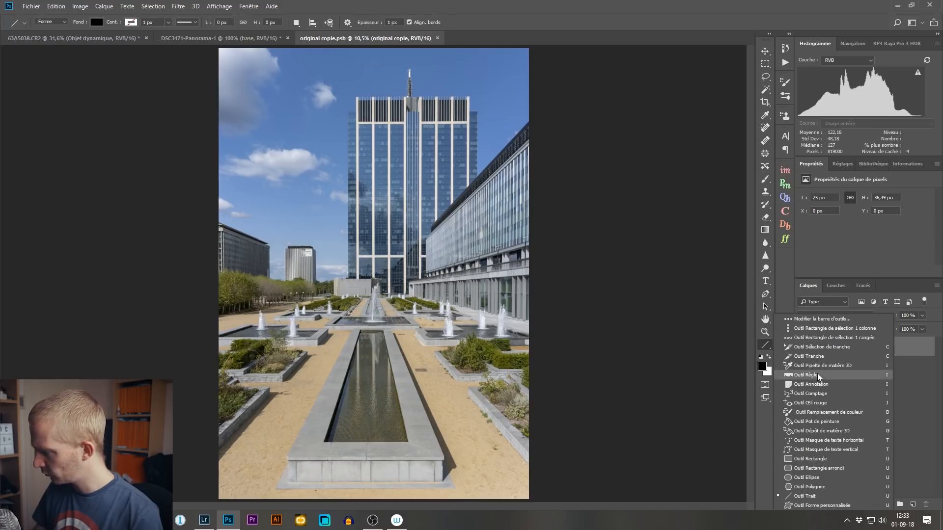
{"action": "left_click", "coordinate": [811, 459]}
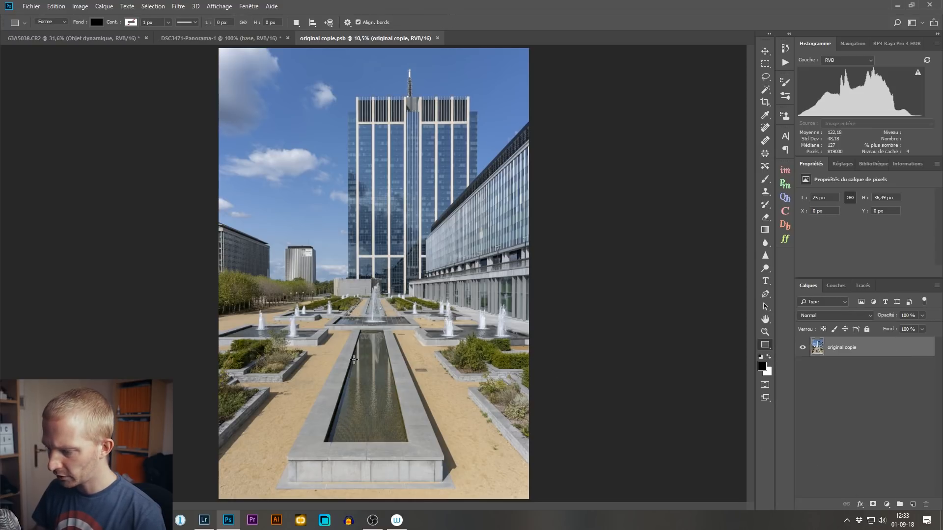
{"action": "mouse_move", "coordinate": [358, 385]}
{"action": "left_mouse_down"}
{"action": "mouse_move", "coordinate": [476, 469]}
{"action": "mouse_move", "coordinate": [470, 463]}
{"action": "left_mouse_up"}
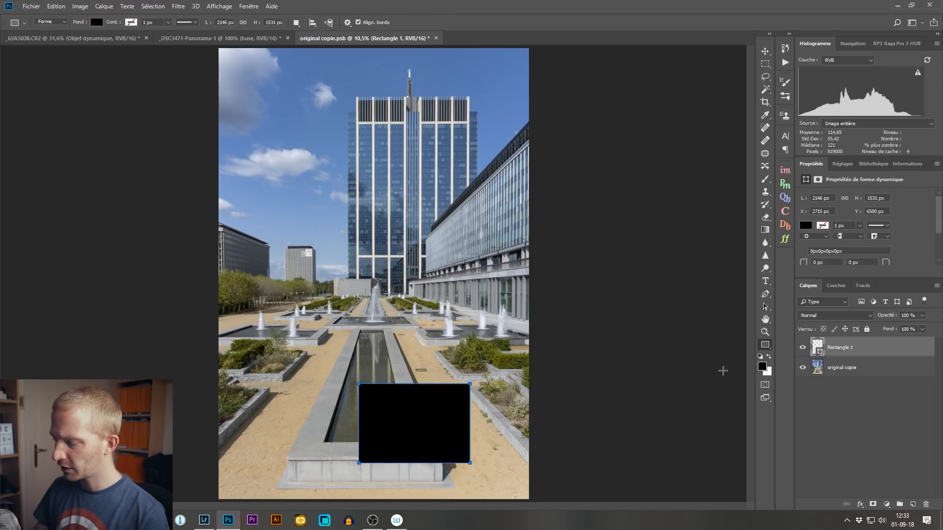
{"action": "key", "text": "ctrl+s"}
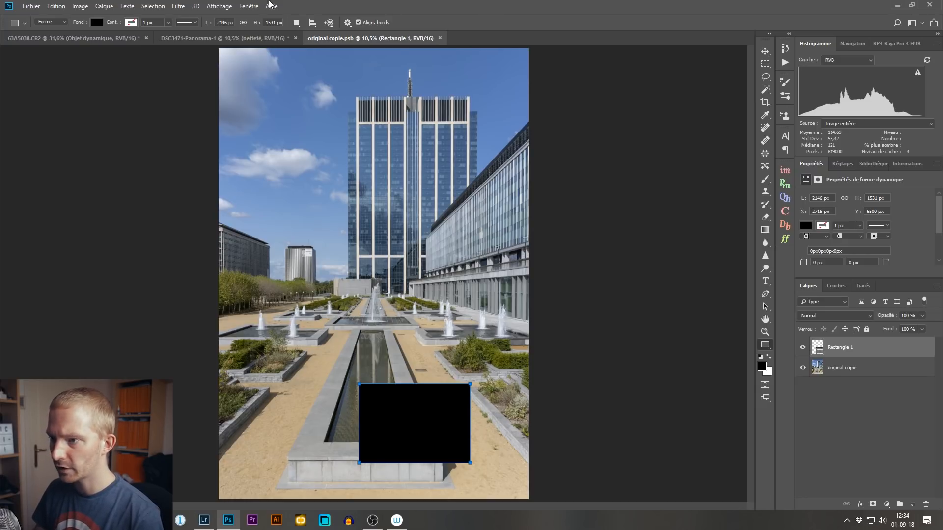
Step: Return to the _DSC3471-Panorama-1 document and toggle the netteté and base layers to check the rectangle in both
{"action": "left_click", "coordinate": [222, 38]}
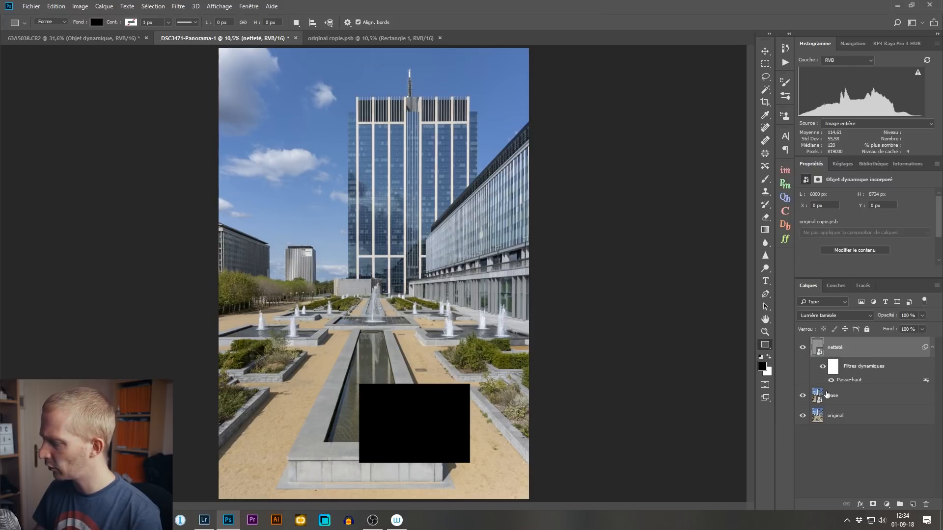
{"action": "left_click", "coordinate": [803, 348]}
{"action": "left_click", "coordinate": [802, 397]}
{"action": "left_click", "coordinate": [802, 396]}
{"action": "left_click", "coordinate": [802, 396]}
{"action": "left_click", "coordinate": [803, 349]}
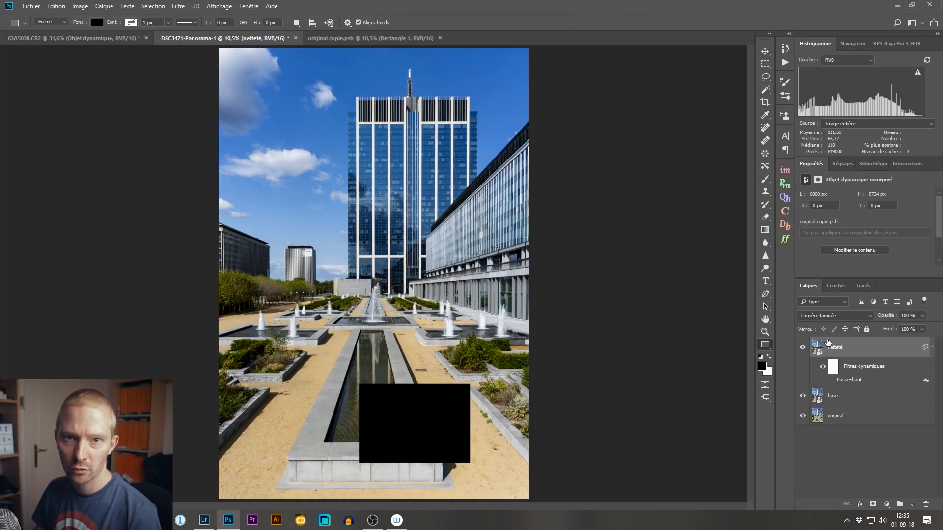
Step: Delete the rectangle layer in original copie.psb, save the contents and return to the _DSC3471-Panorama-1 document
{"action": "left_click", "coordinate": [347, 39]}
{"action": "left_click_drag", "start_coordinate": [862, 342], "coordinate": [926, 505]}
{"action": "key", "text": "ctrl+s"}
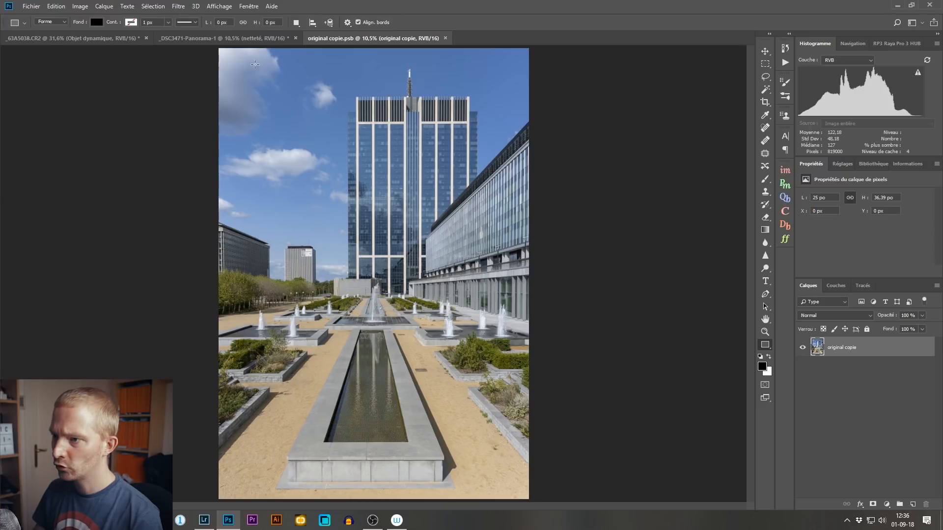
{"action": "left_click", "coordinate": [217, 34]}
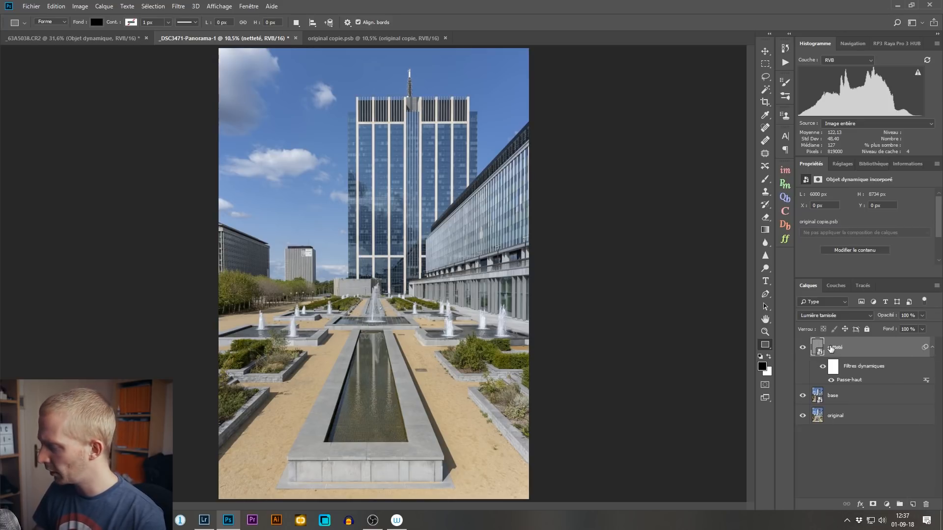
Step: Add a layer mask to netteté and paint the sky, left-hand garden and lower-right planting black with an 1875 px brush at 100% opacity
{"action": "left_click", "coordinate": [872, 505]}
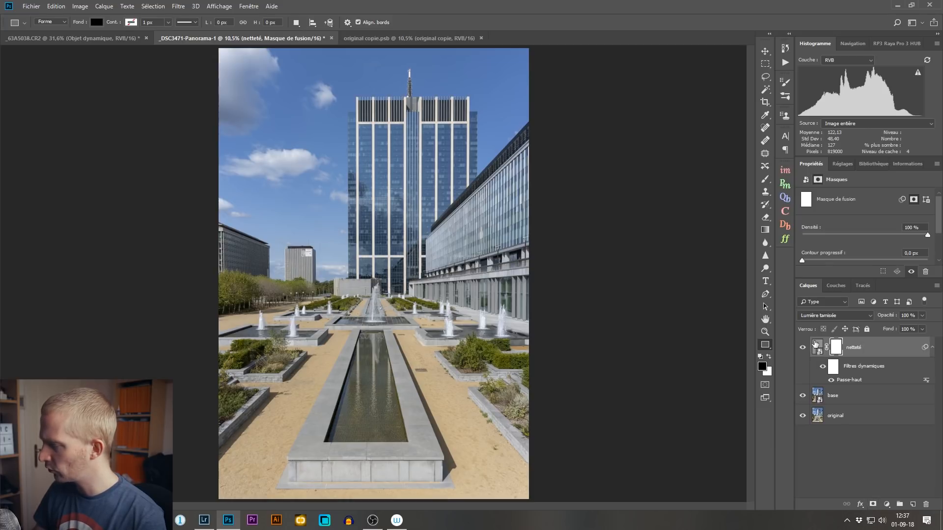
{"action": "left_click", "coordinate": [765, 179]}
{"action": "left_click_drag", "start_coordinate": [311, 250], "coordinate": [335, 251]}
{"action": "left_click", "coordinate": [203, 23]}
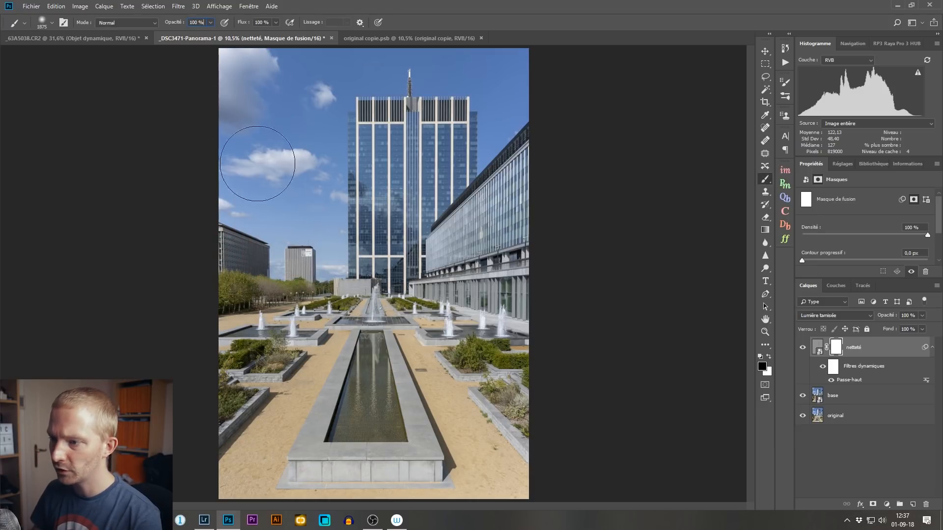
{"action": "left_click_drag", "start_coordinate": [546, 55], "coordinate": [615, 145]}
{"action": "mouse_move", "coordinate": [538, 423]}
{"action": "left_mouse_down"}
{"action": "mouse_move", "coordinate": [528, 428]}
{"action": "mouse_move", "coordinate": [504, 385]}
{"action": "left_mouse_up"}
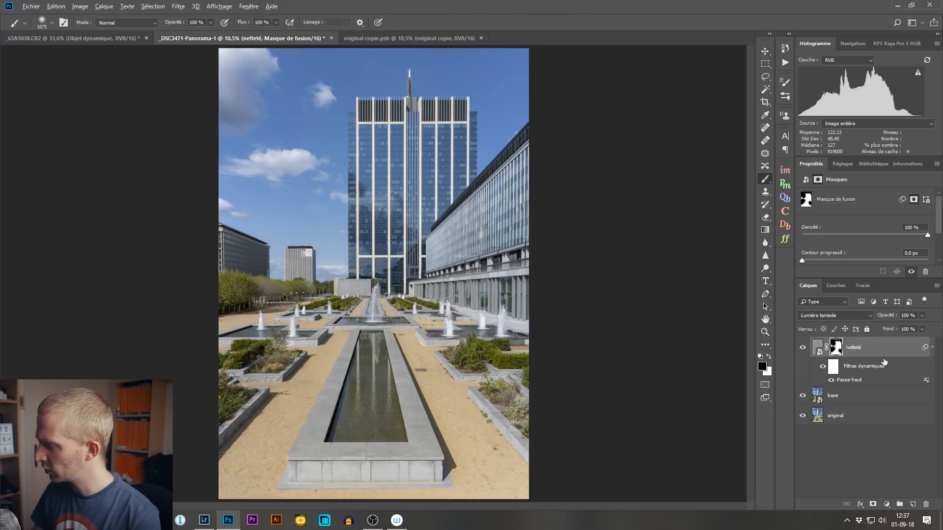
Step: View the netteté mask on its own, then compare the masked garden area at full size with the layer hidden and shown
{"action": "left_click", "coordinate": [838, 351], "text": "alt"}
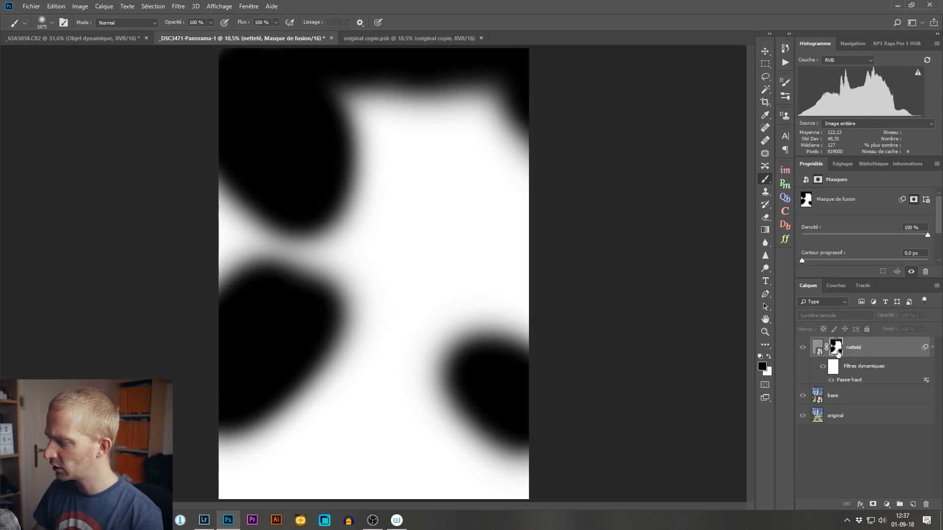
{"action": "left_click", "coordinate": [838, 349], "text": "alt"}
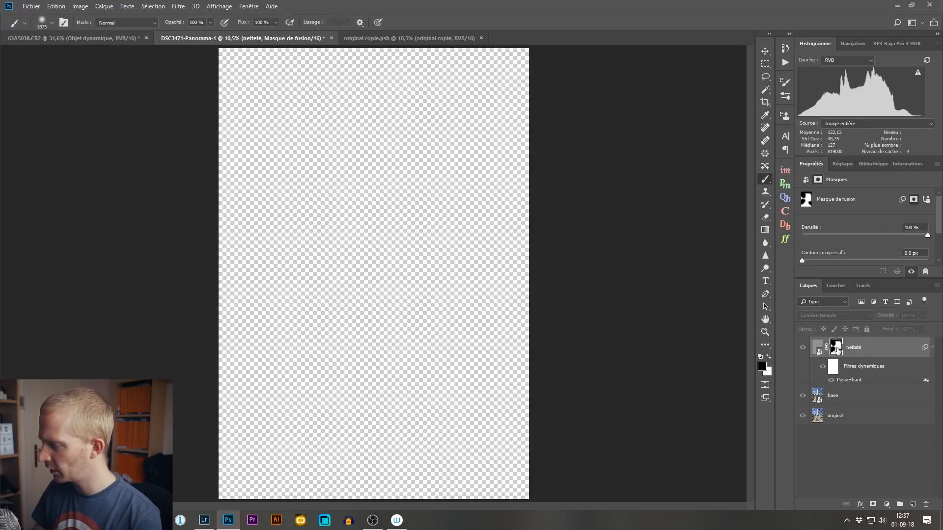
{"action": "key", "text": "ctrl+1"}
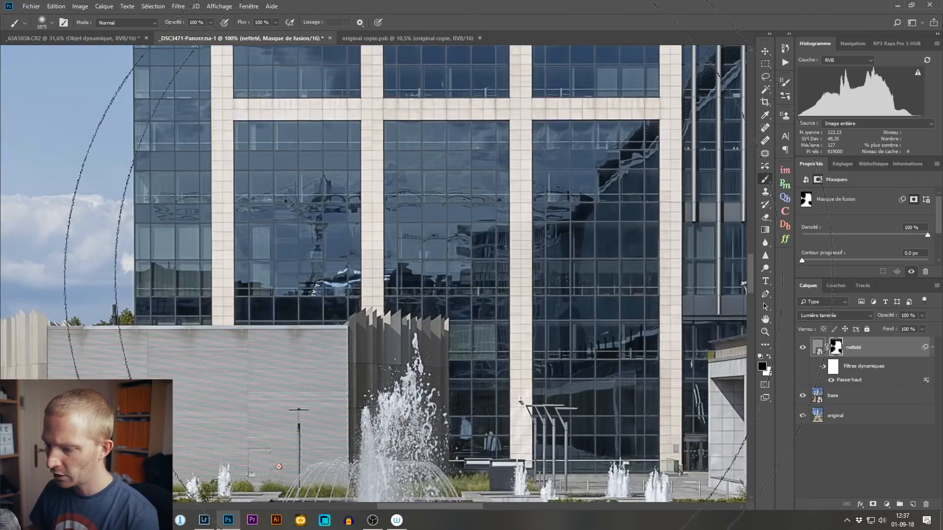
{"action": "left_click_drag", "start_coordinate": [392, 295], "coordinate": [540, 108]}
{"action": "left_click_drag", "start_coordinate": [606, 338], "coordinate": [863, 414]}
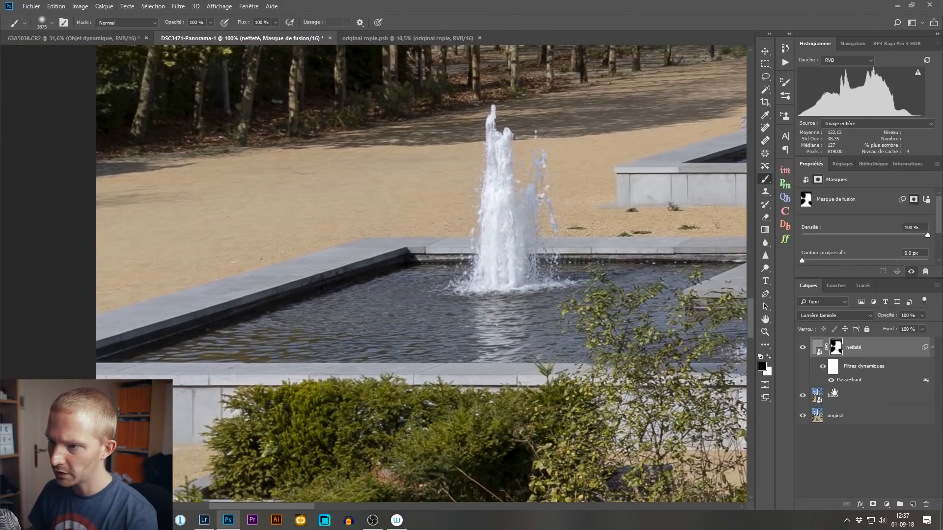
{"action": "left_click_drag", "start_coordinate": [433, 183], "coordinate": [438, 472]}
{"action": "left_click_drag", "start_coordinate": [439, 378], "coordinate": [364, 185]}
{"action": "left_click", "coordinate": [802, 348]}
{"action": "left_click", "coordinate": [802, 348]}
{"action": "left_click", "coordinate": [802, 349]}
{"action": "left_click", "coordinate": [803, 349]}
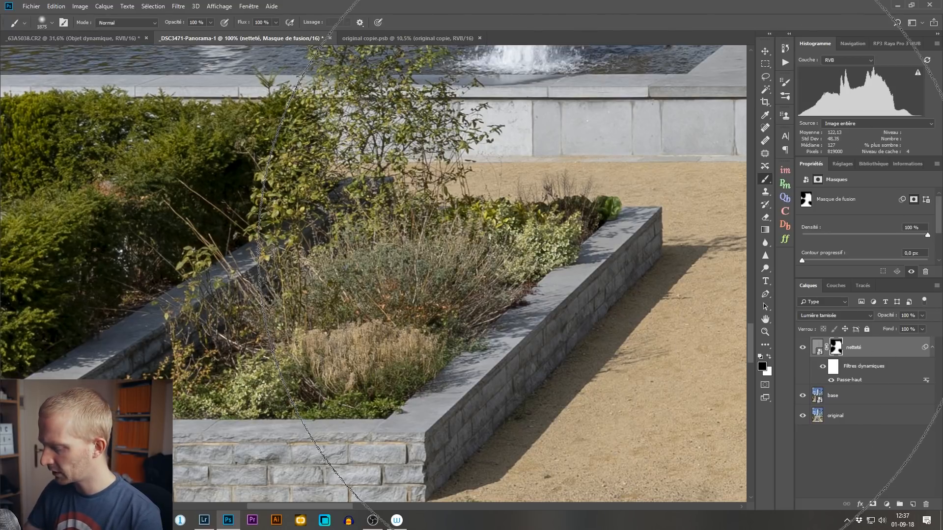
Step: Compare the tower façade at full size with the netteté layer hidden and shown
{"action": "key", "text": "ctrl+0"}
{"action": "key", "text": "ctrl+1"}
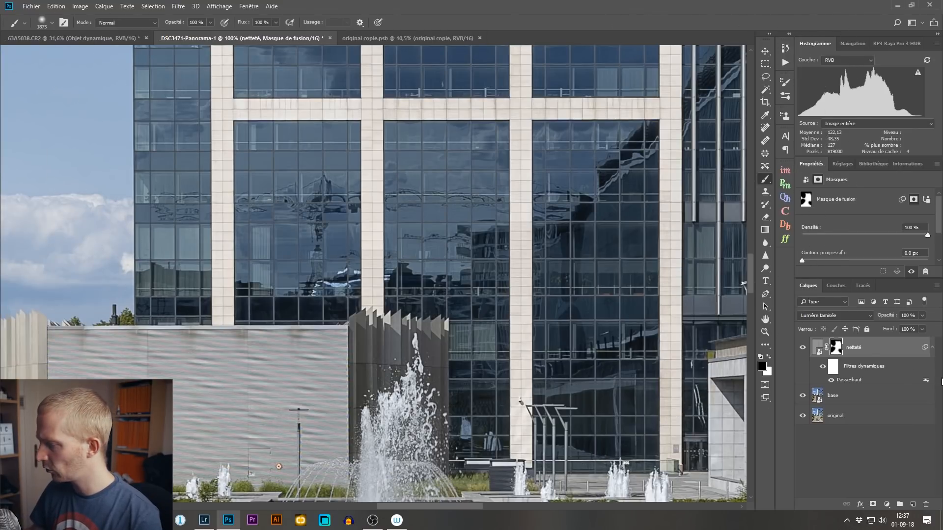
{"action": "left_click", "coordinate": [803, 348]}
{"action": "left_click", "coordinate": [802, 347]}
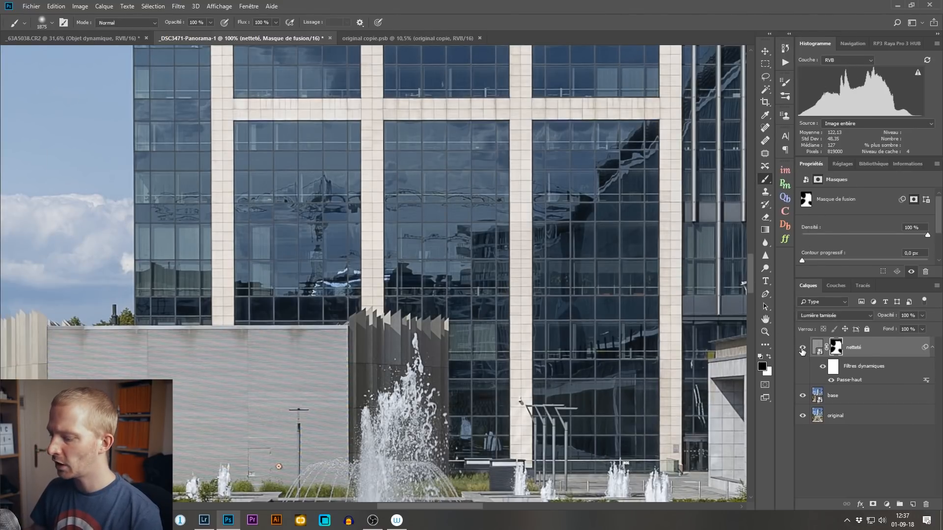
Step: Fit the whole image in view and open the blend mode choices for the netteté layer
{"action": "key", "text": "ctrl+0"}
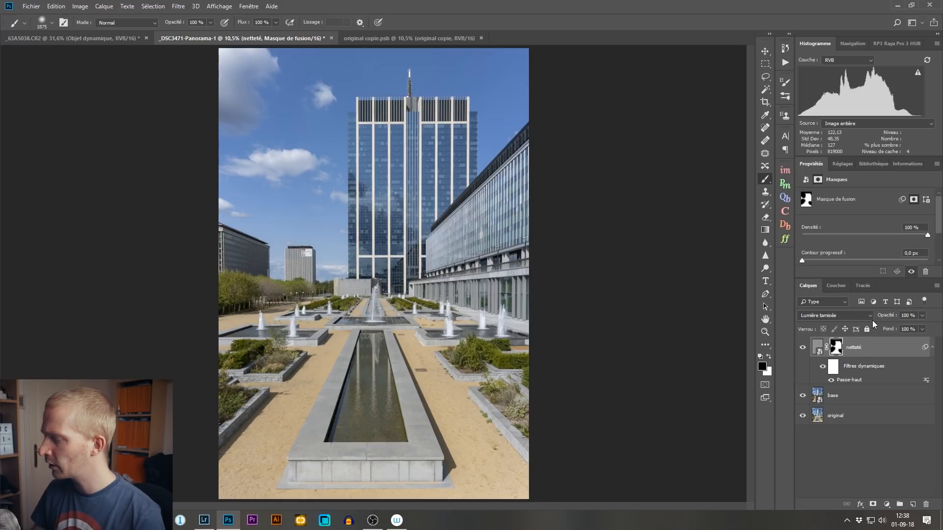
{"action": "left_click", "coordinate": [819, 313]}
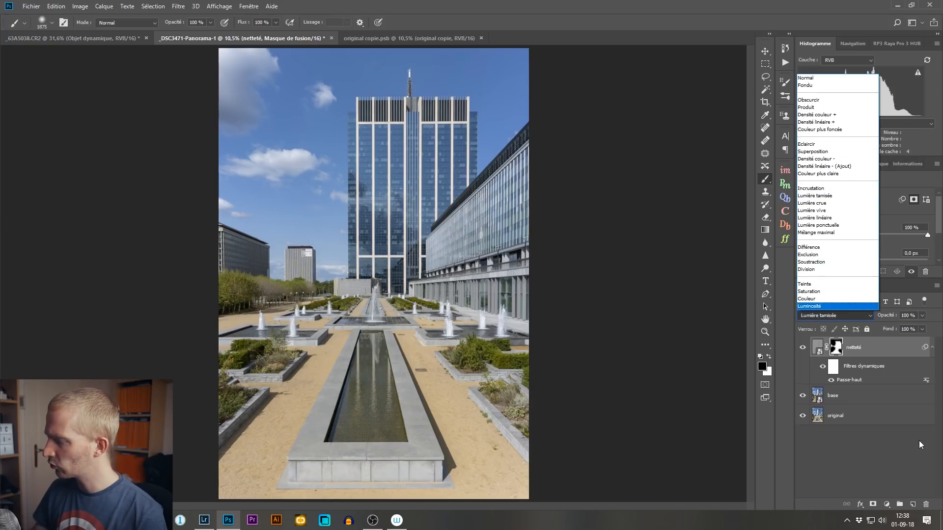